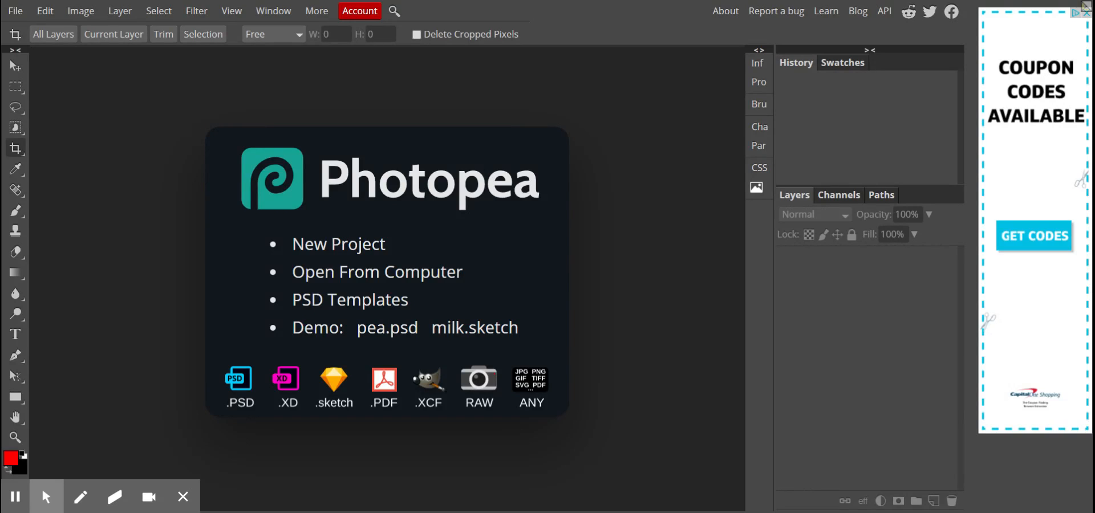
Open the downtown Vancouver, walker and Vancouver grist mill photos from the computer
left_click(16, 11)
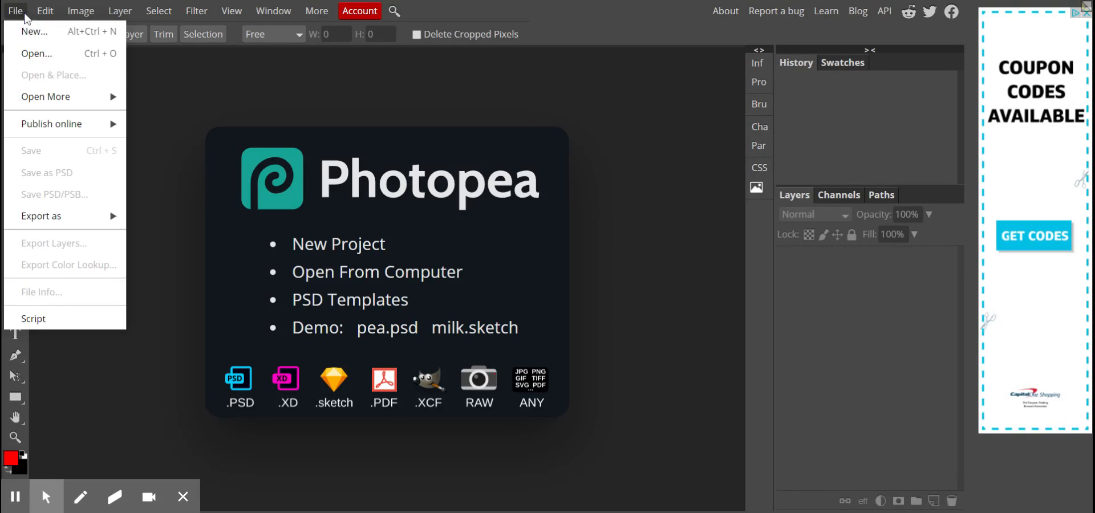
mouse_move(61, 95)
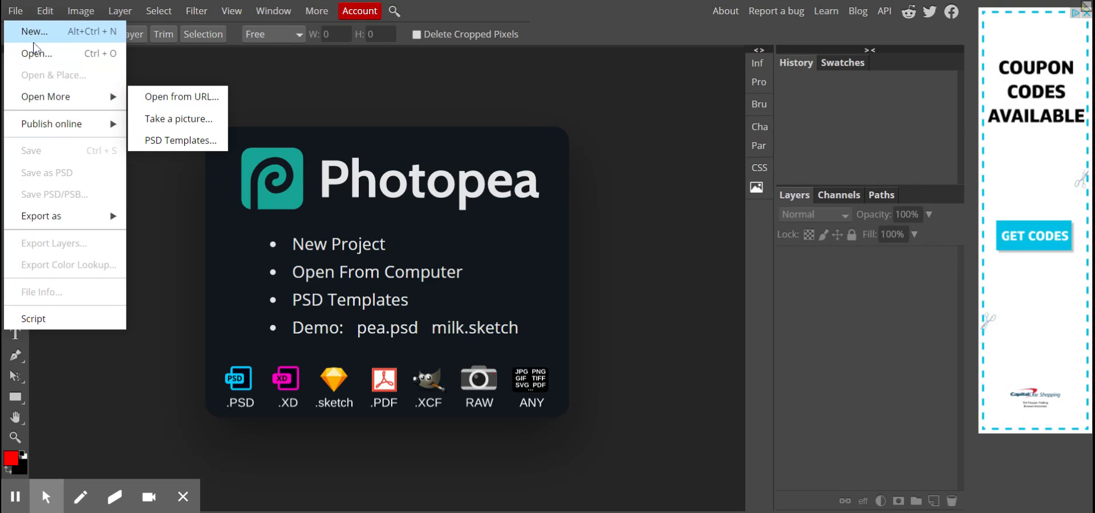
left_click(34, 57)
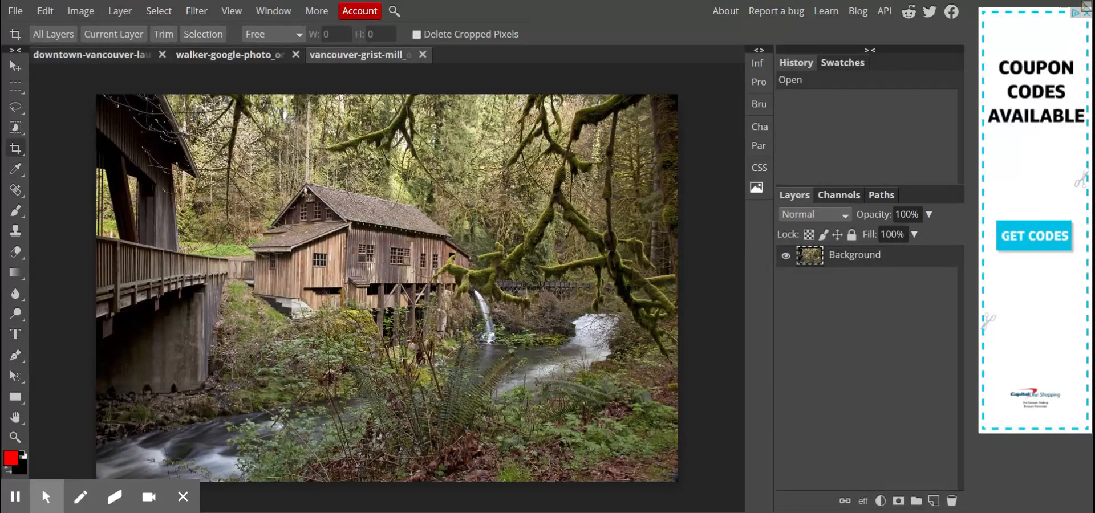
Crop the grist mill photo to the mill, waterfall and mossy branches, removing the bridge and lower foreground
left_click_drag(225, 106, 635, 396)
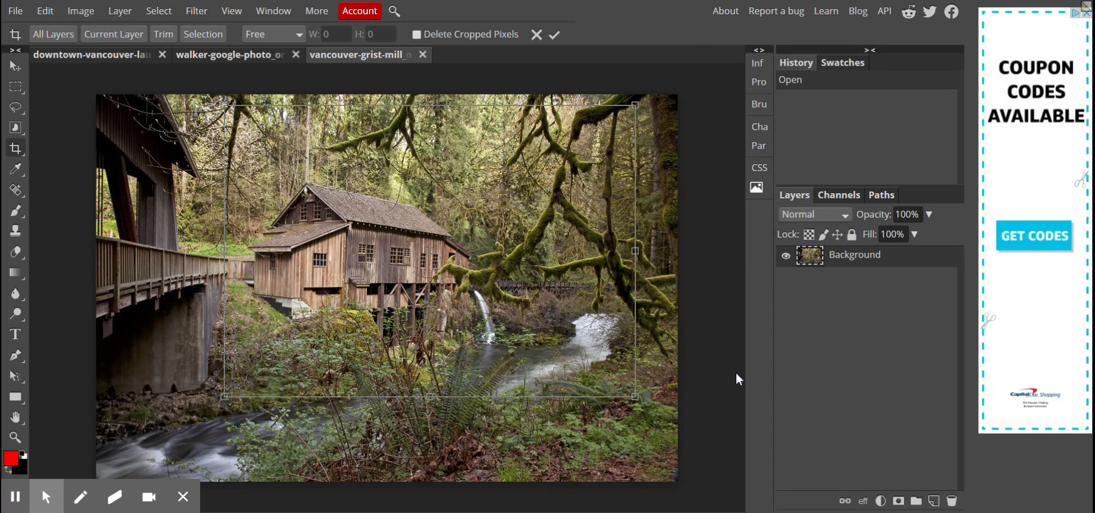
left_click_drag(635, 395, 638, 400)
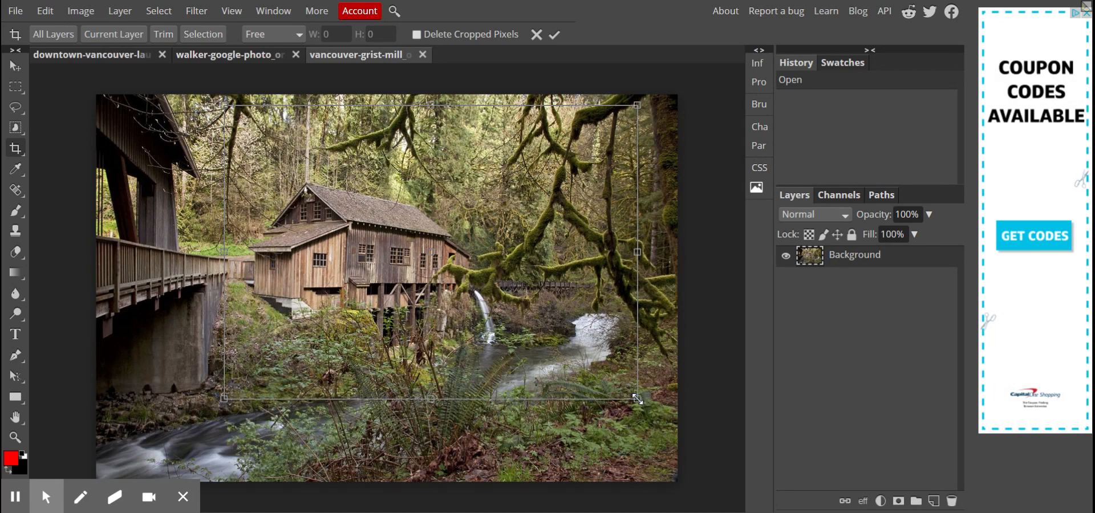
key("Return")
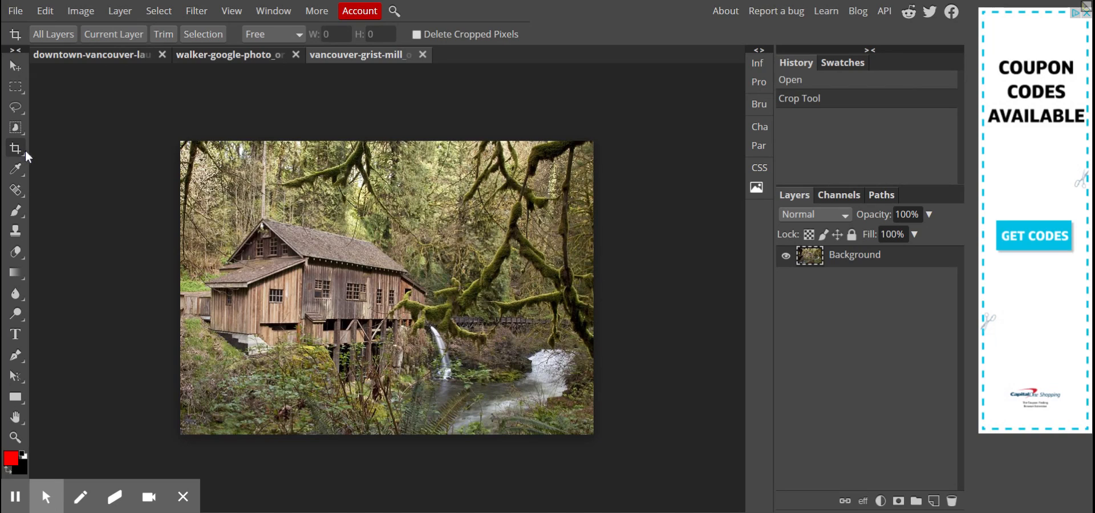
right_click(23, 93)
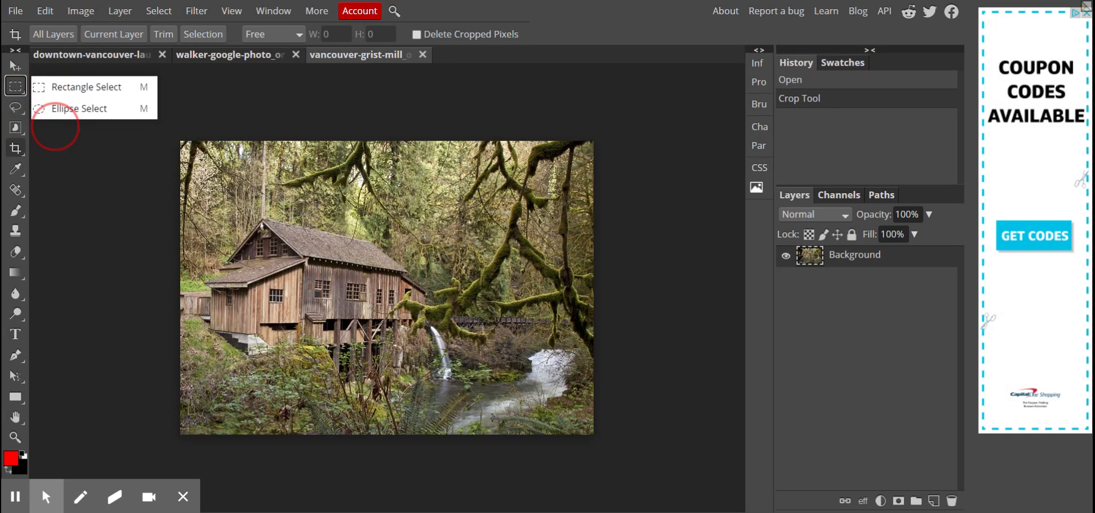
right_click(22, 154)
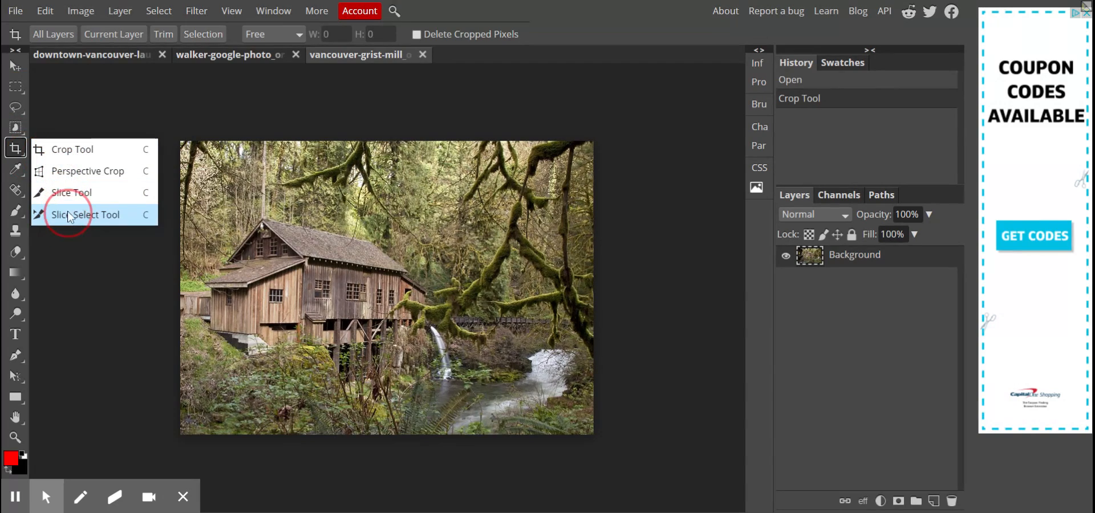
left_click(70, 154)
left_click(74, 288)
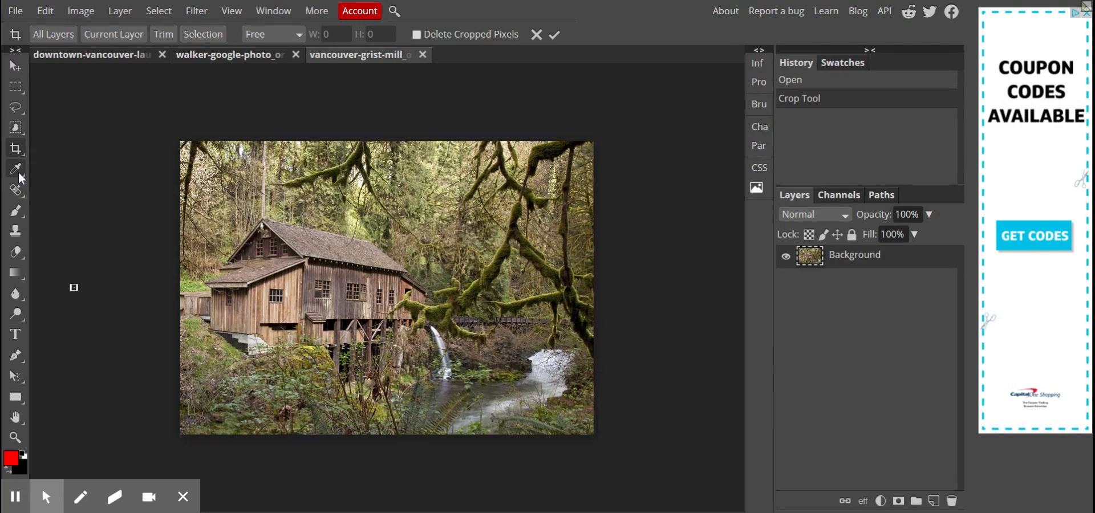
left_click_drag(23, 193, 45, 199)
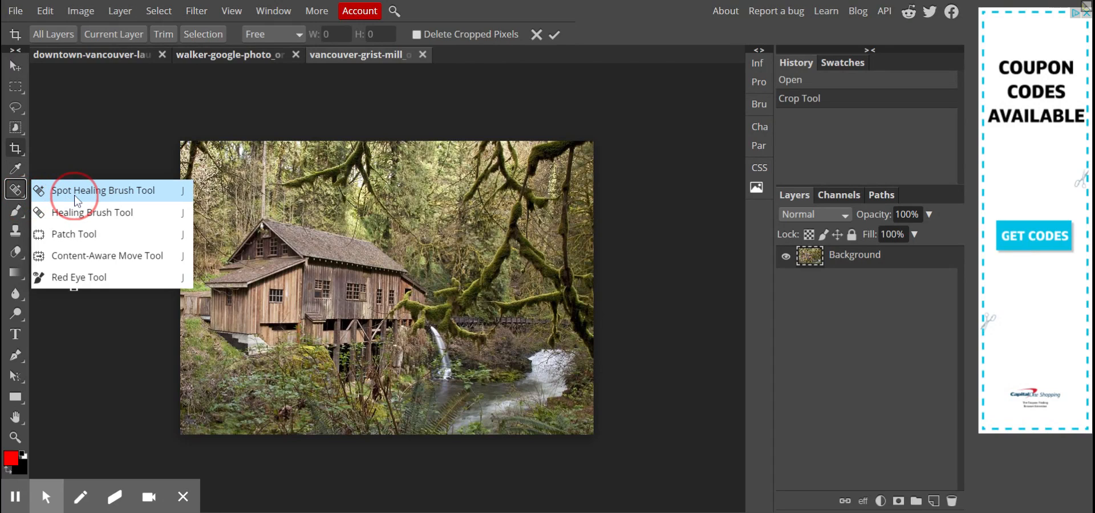
left_click(68, 144)
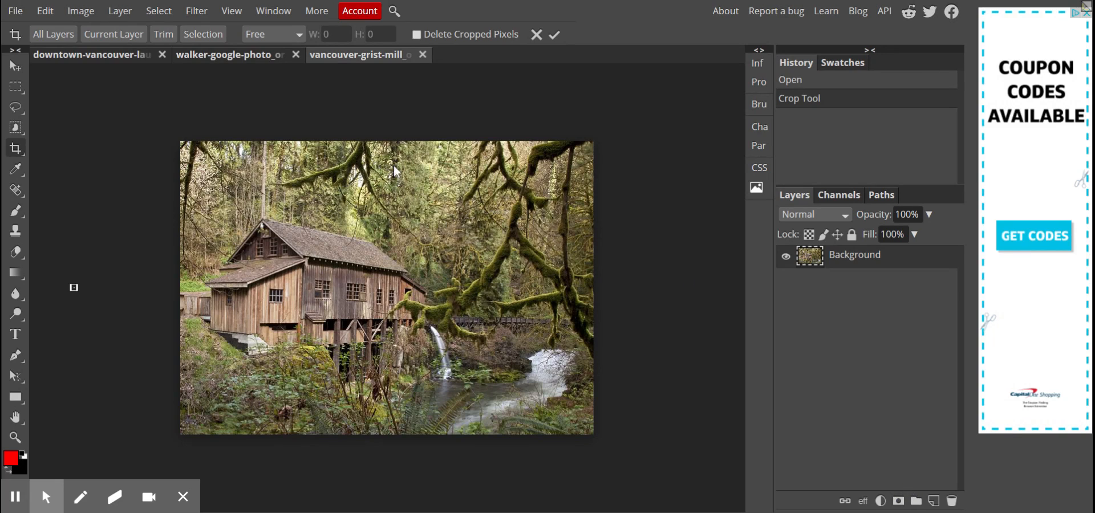
Add a Brightness/Contrast adjustment layer above the mill photo and set its brightness to 33
left_click(880, 502)
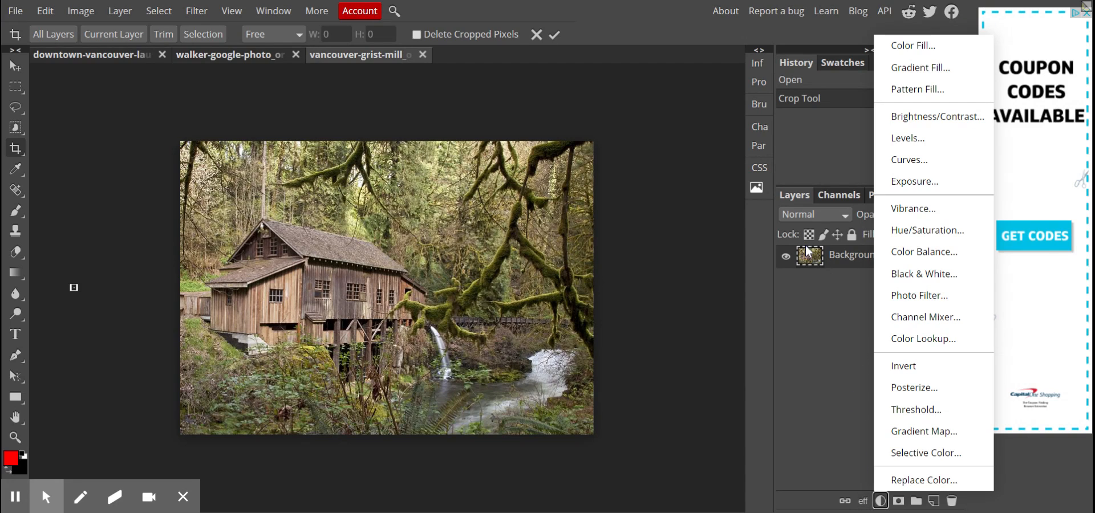
left_click(926, 117)
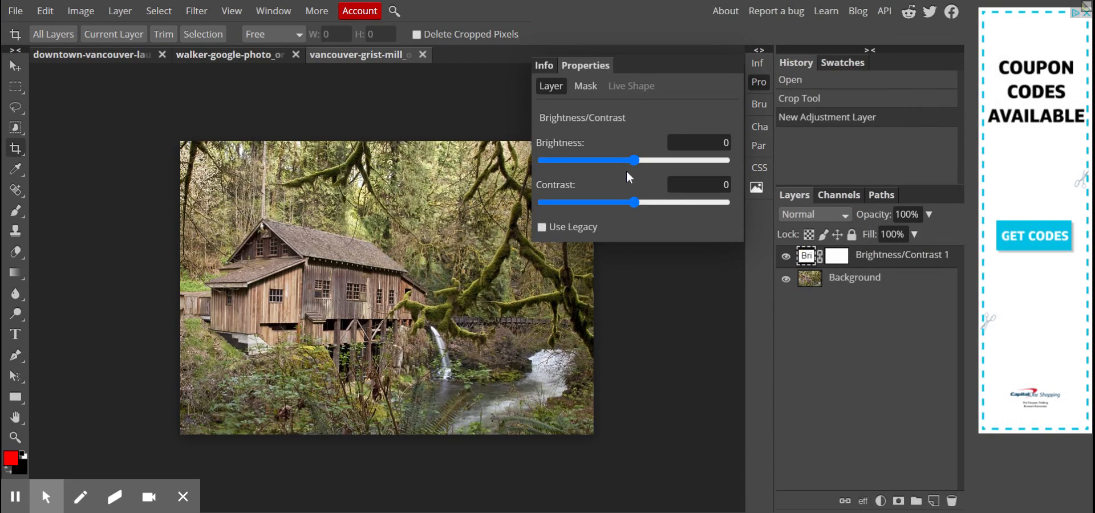
left_click_drag(638, 163, 654, 163)
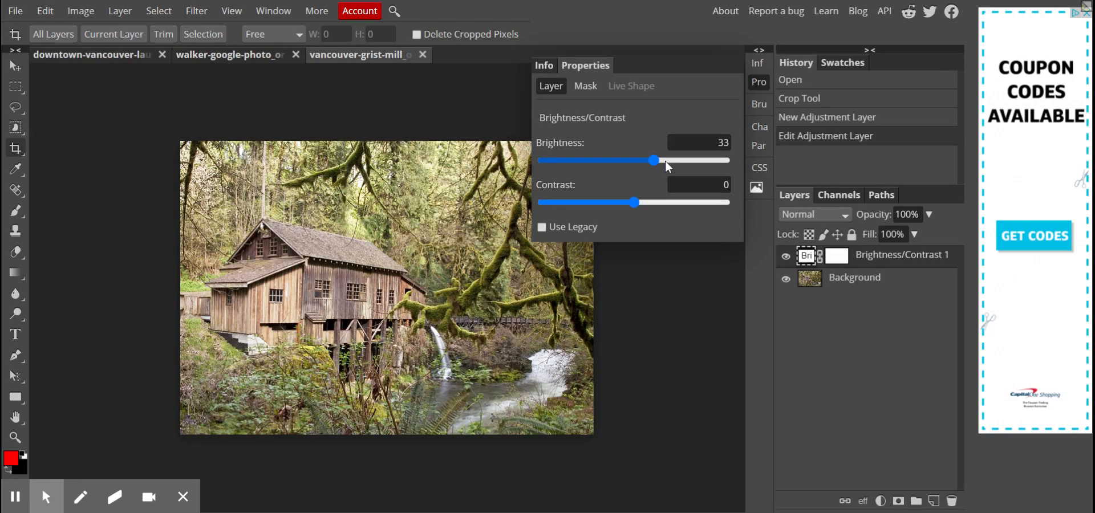
left_click_drag(655, 159, 659, 161)
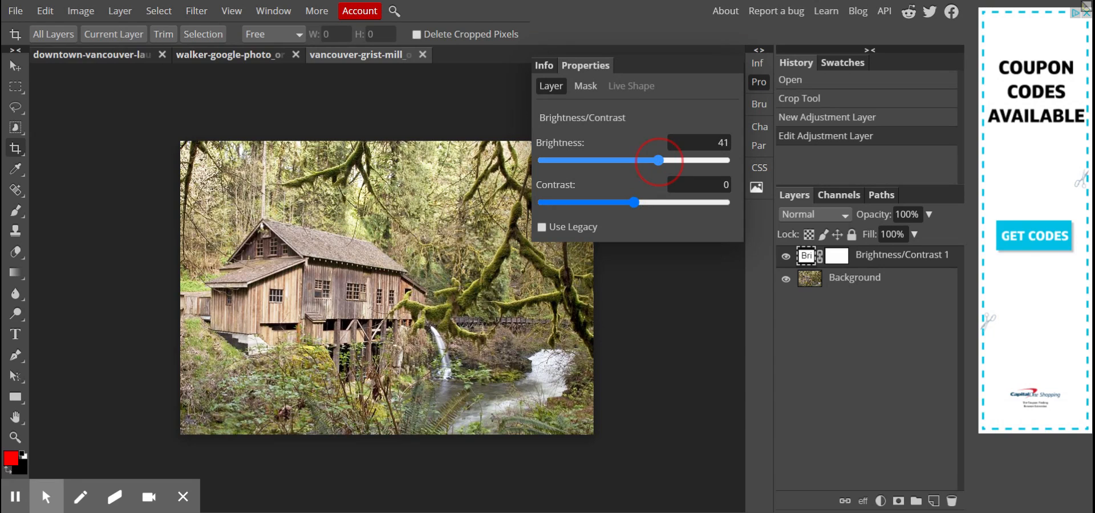
left_click_drag(659, 161, 657, 161)
left_click_drag(615, 161, 654, 162)
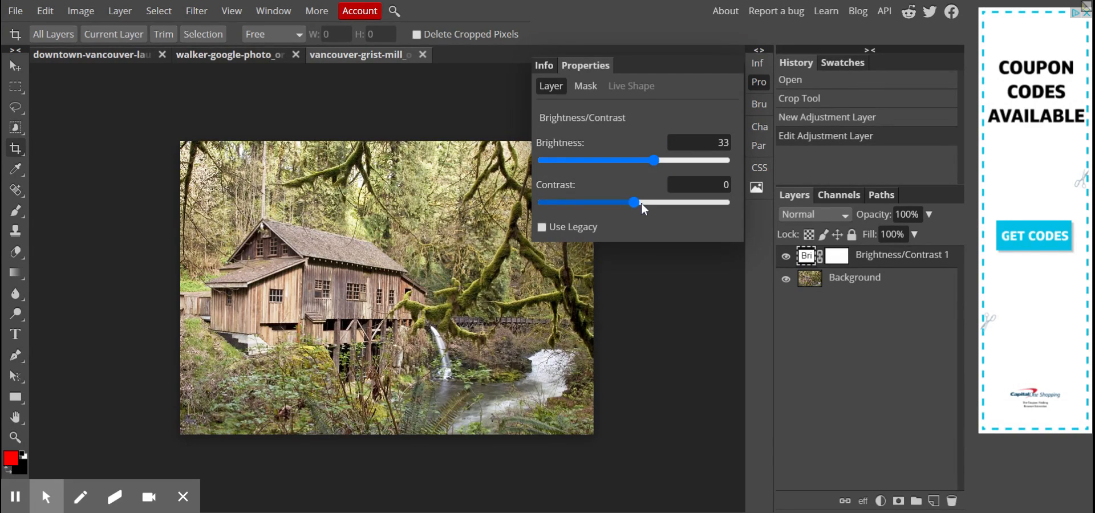
Try the maximum contrast of 100 on the Brightness/Contrast layer, and settle on a contrast of 12
left_click_drag(639, 201, 713, 204)
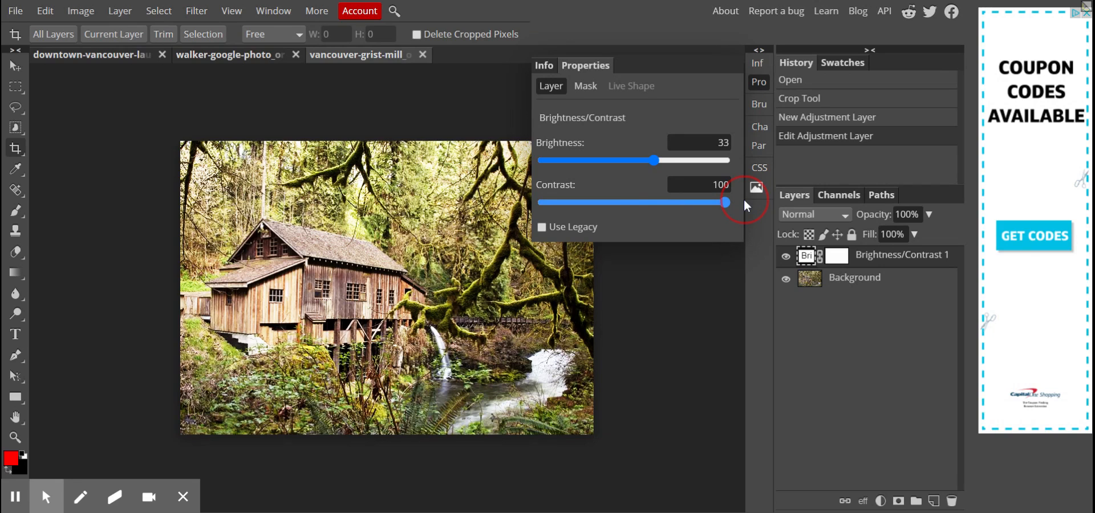
left_click_drag(726, 201, 645, 203)
left_click(688, 299)
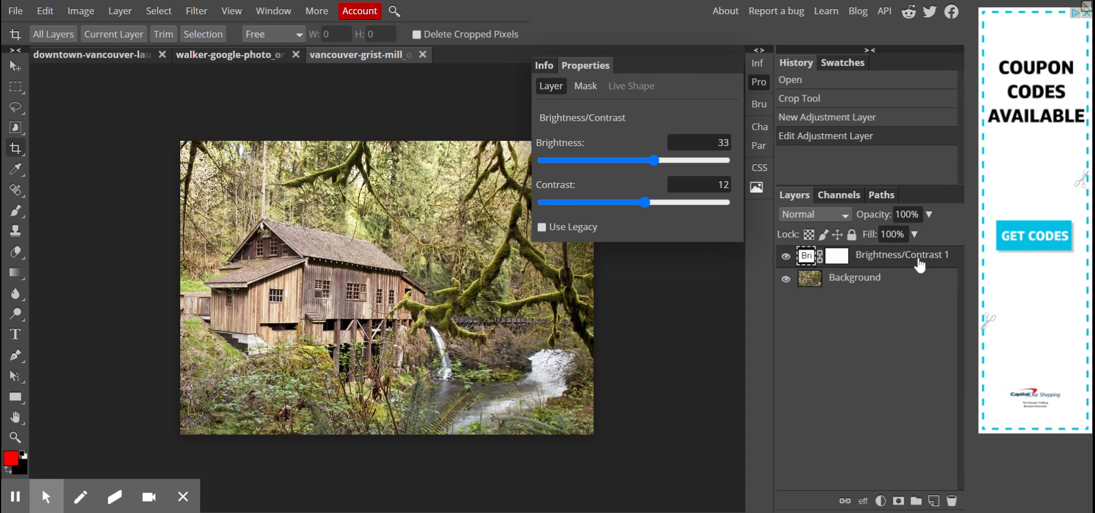
Compare the mill photo before and after the brightness and contrast edit by switching between its history states
left_click(830, 282)
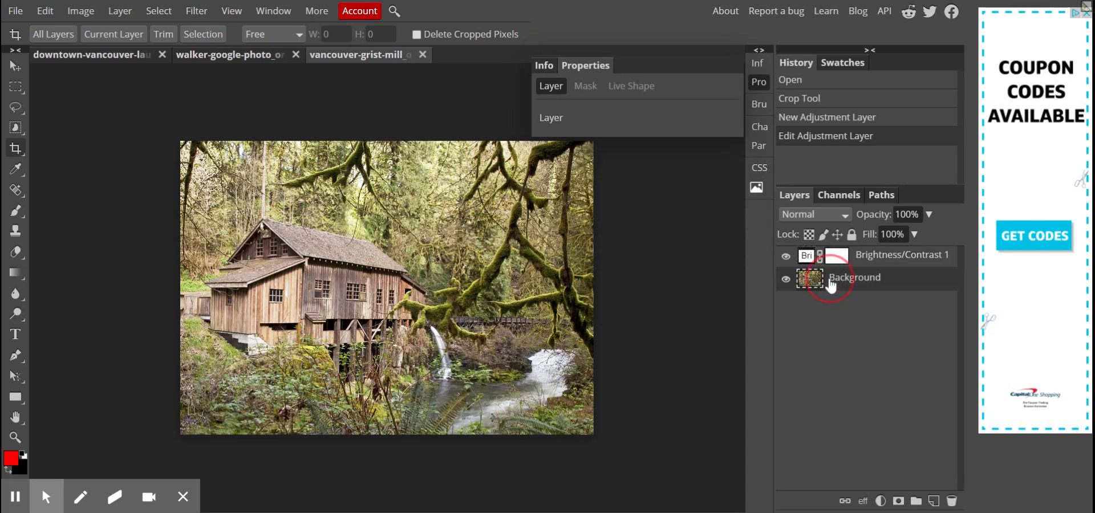
left_click(878, 261)
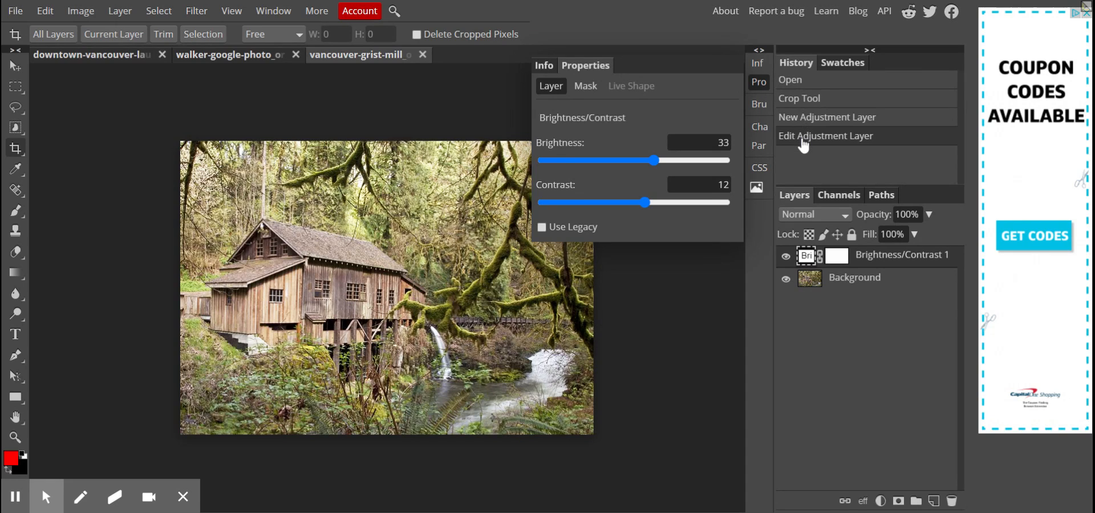
left_click(810, 117)
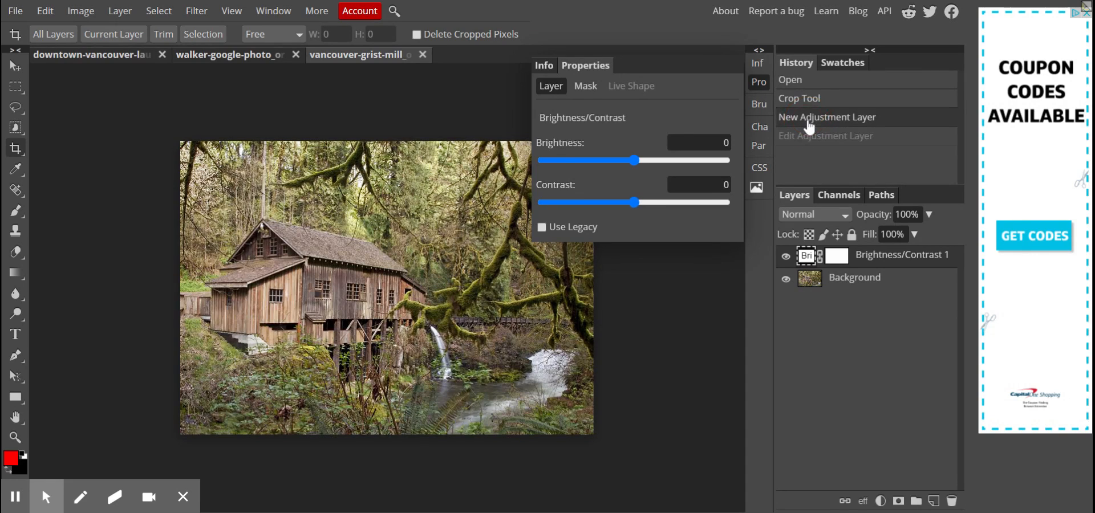
left_click(808, 138)
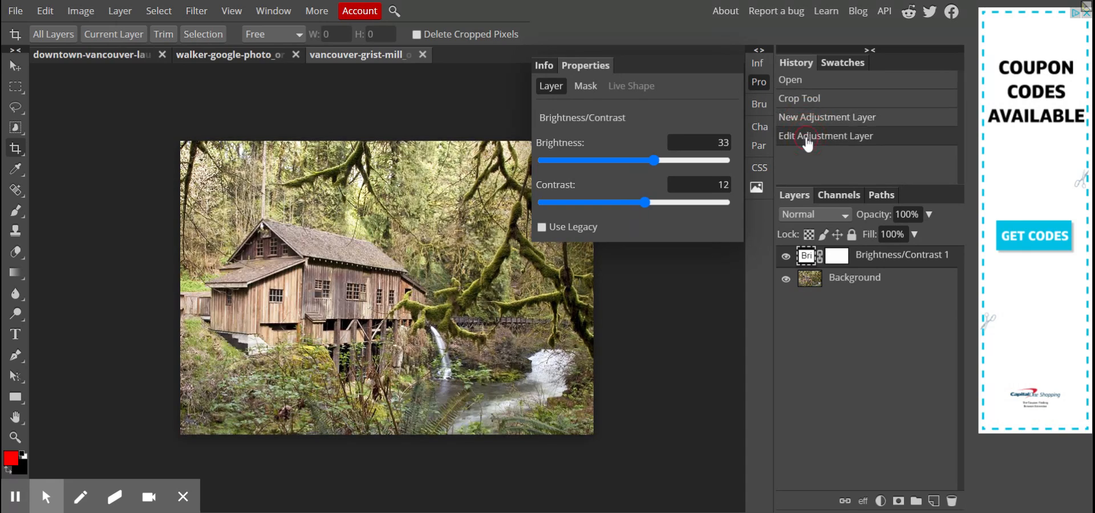
left_click(810, 117)
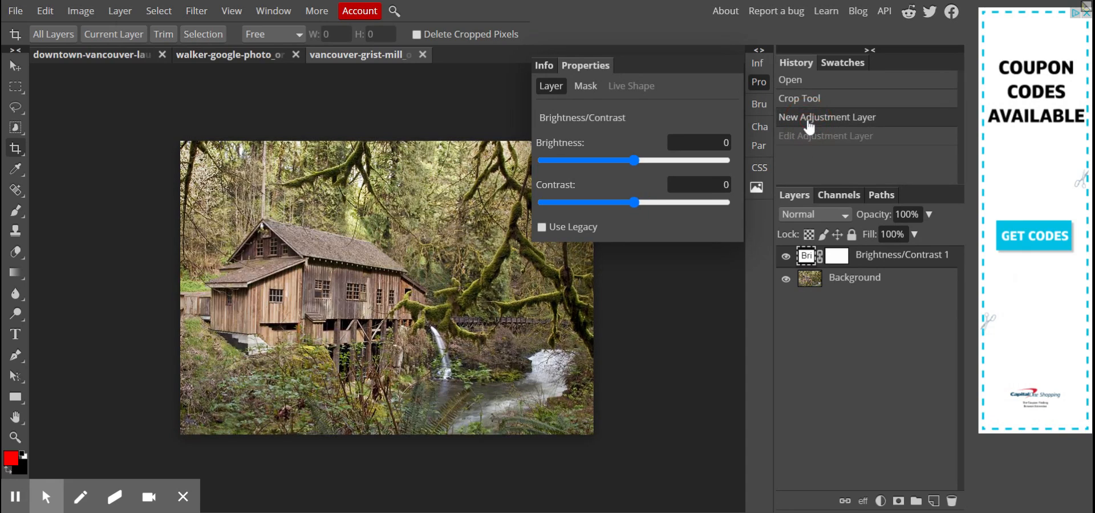
left_click(812, 141)
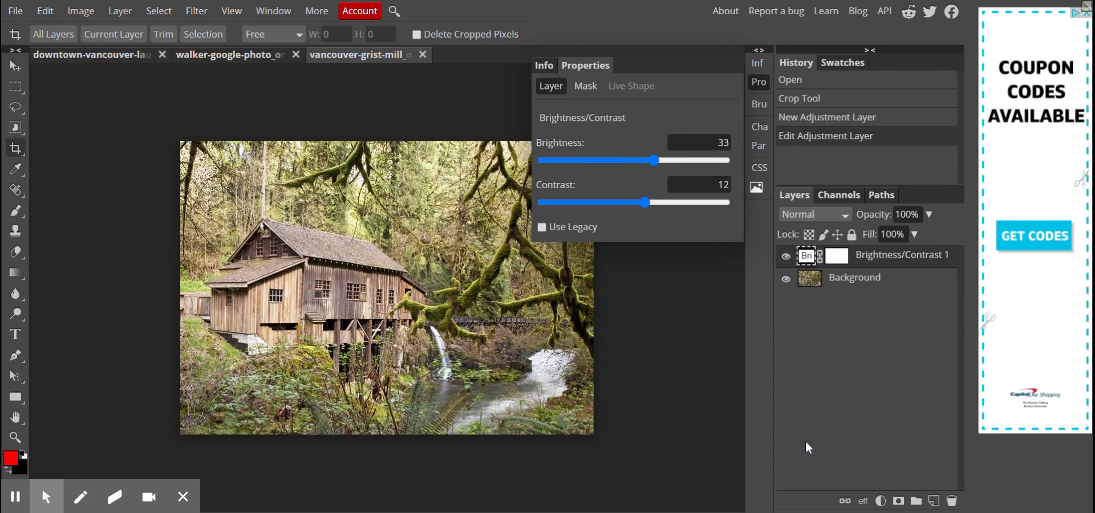
Add a Vibrance adjustment layer on top with vibrance set to 21 and saturation set to 19
left_click(881, 501)
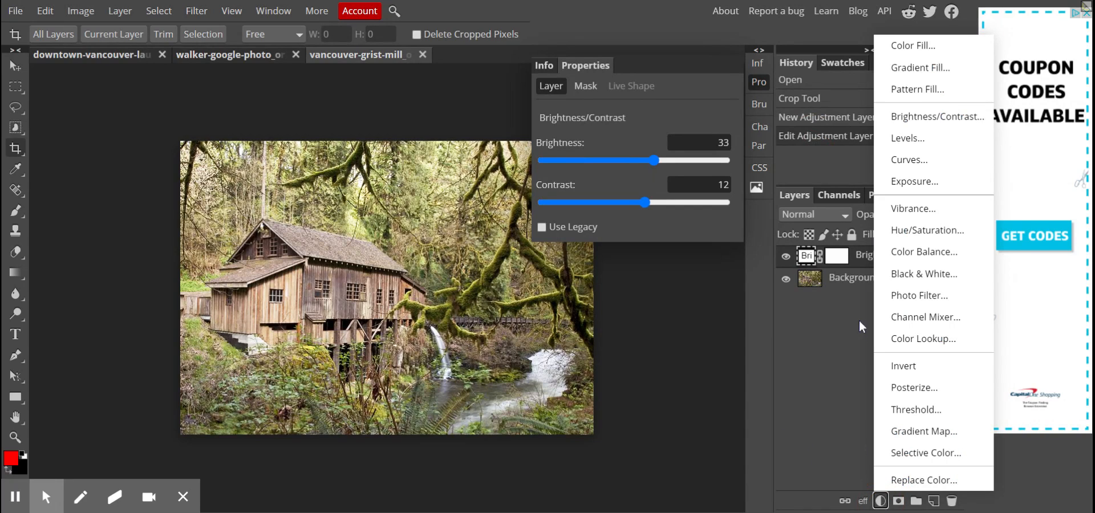
left_click(905, 208)
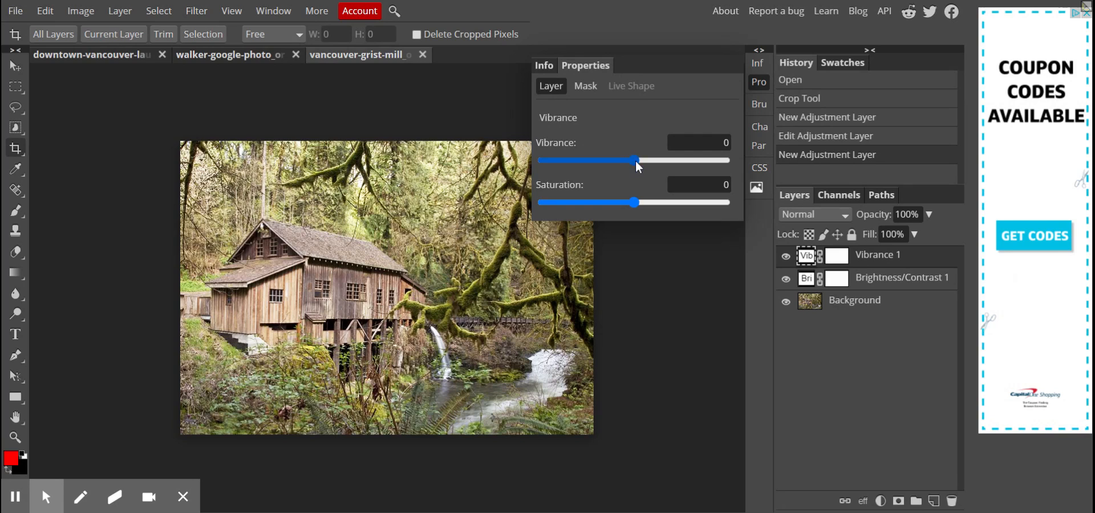
left_click_drag(634, 160, 648, 156)
left_click_drag(635, 204, 636, 205)
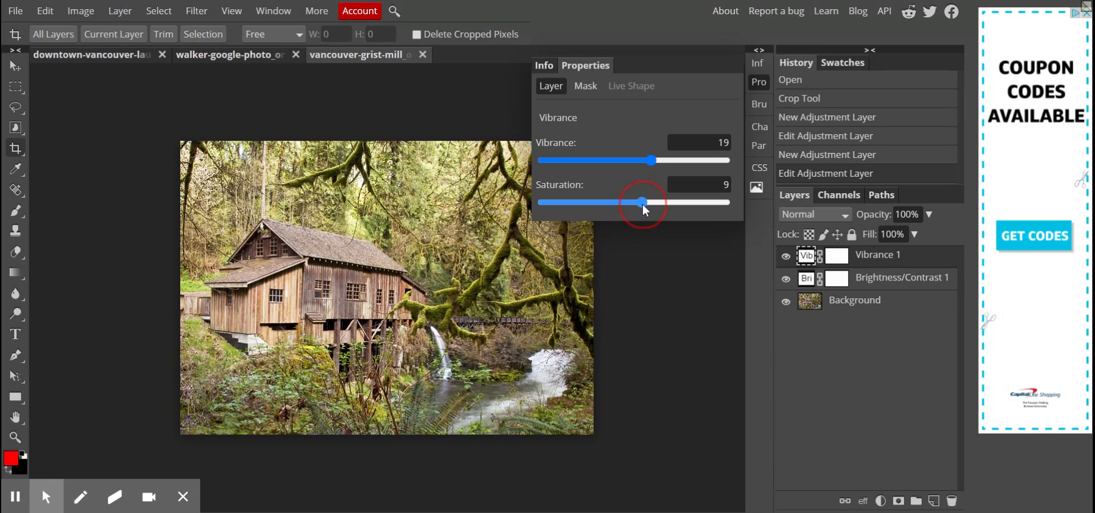
mouse_move(644, 204)
left_mouse_down()
mouse_move(725, 206)
mouse_move(652, 204)
left_mouse_up()
left_click_drag(649, 162, 655, 162)
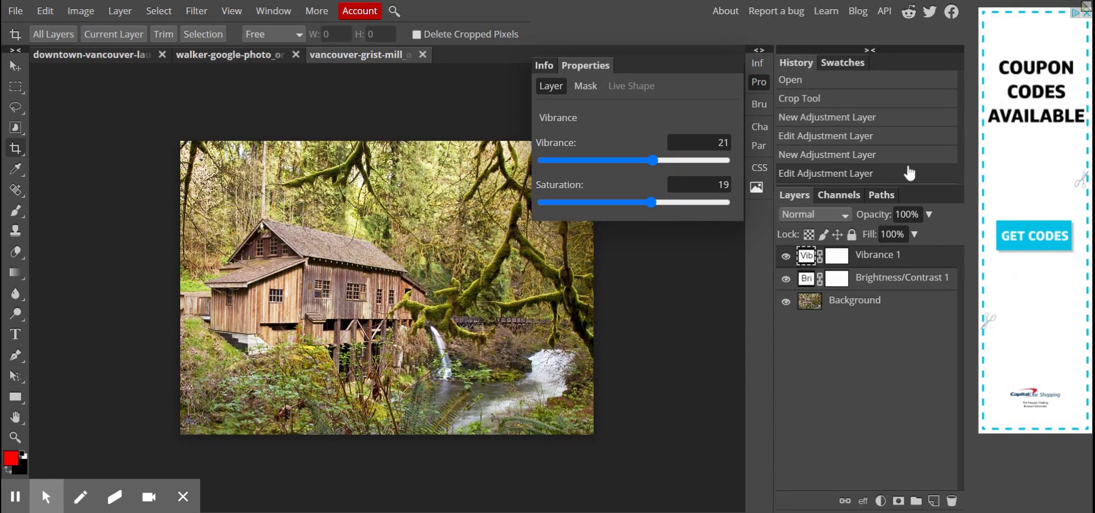
Compare the mill photo with and without the vibrance and saturation edit by switching between its history states
left_click(809, 155)
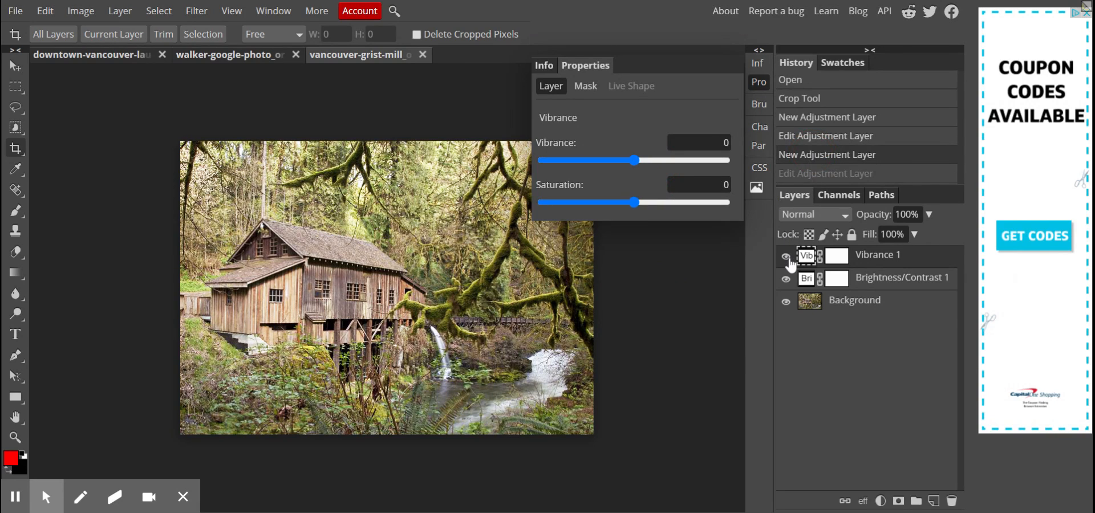
left_click(824, 174)
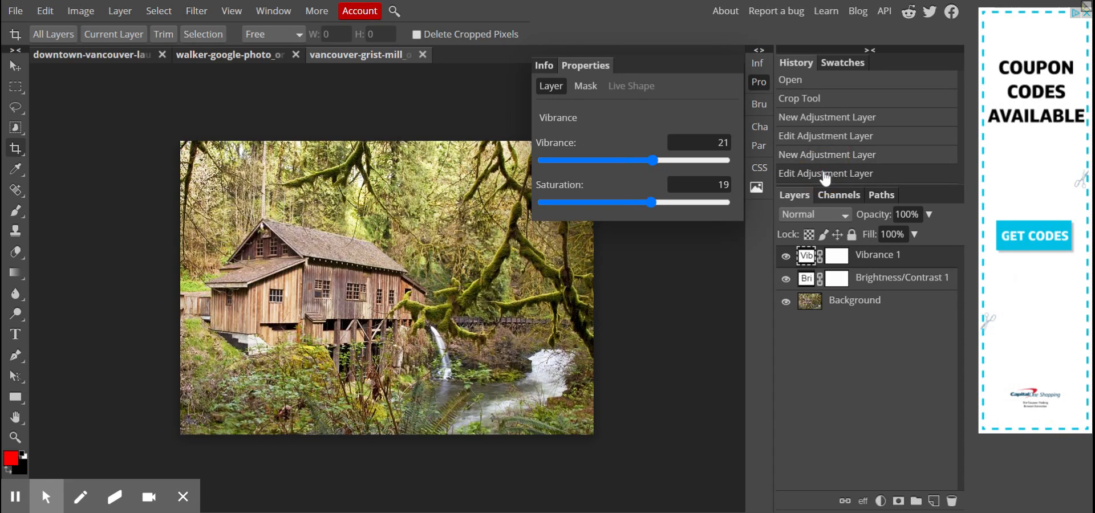
left_click(821, 156)
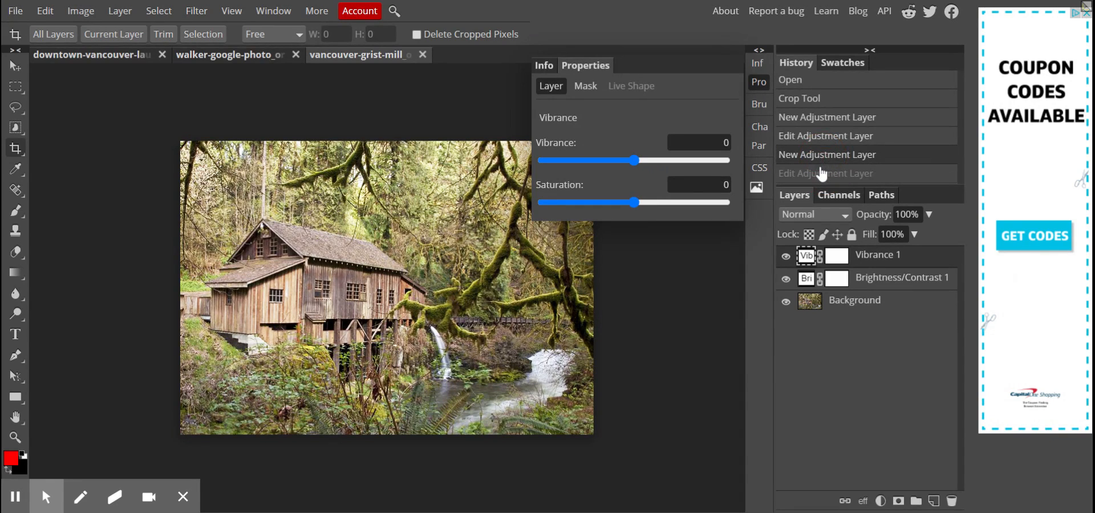
left_click(821, 173)
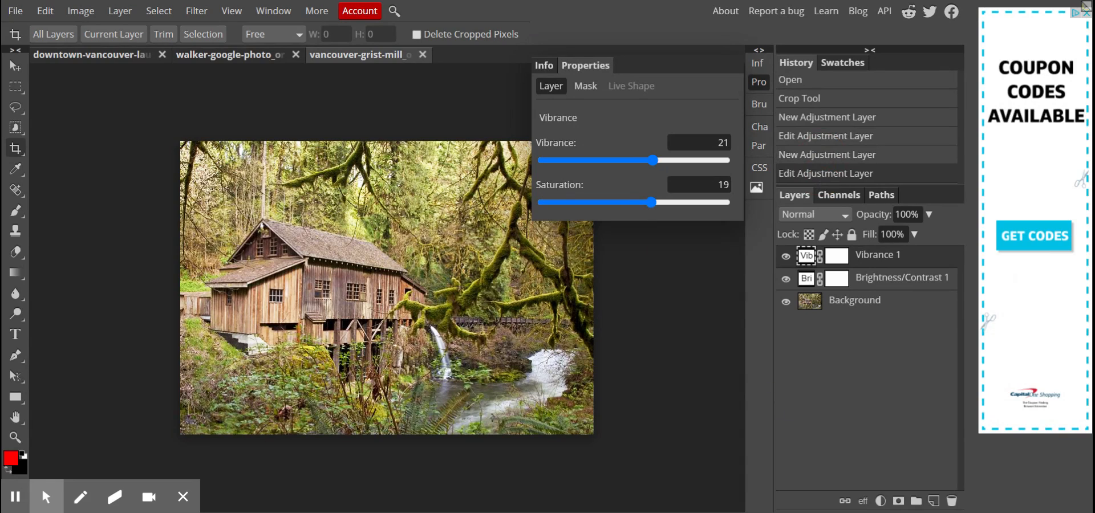
left_click(655, 325)
left_click(555, 34)
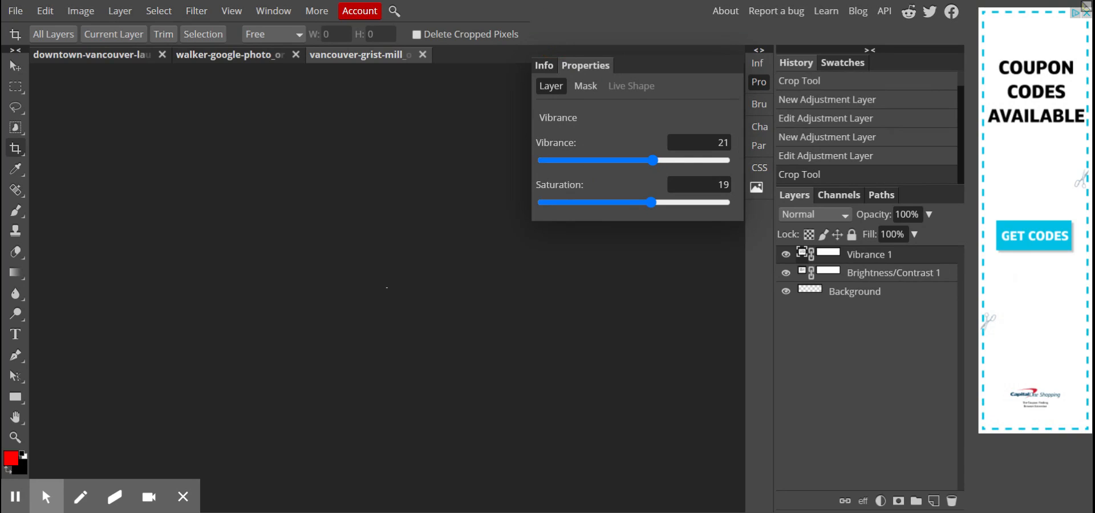
key("ctrl+z")
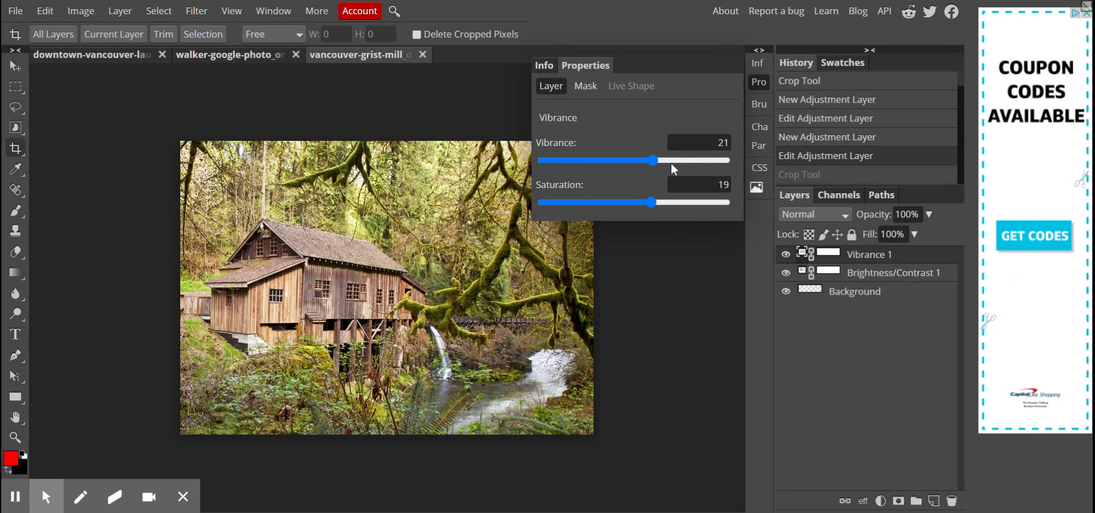
Export the mill photo as a JPG at 100% quality, with its dimensions in inches and metadata attached
left_click(21, 11)
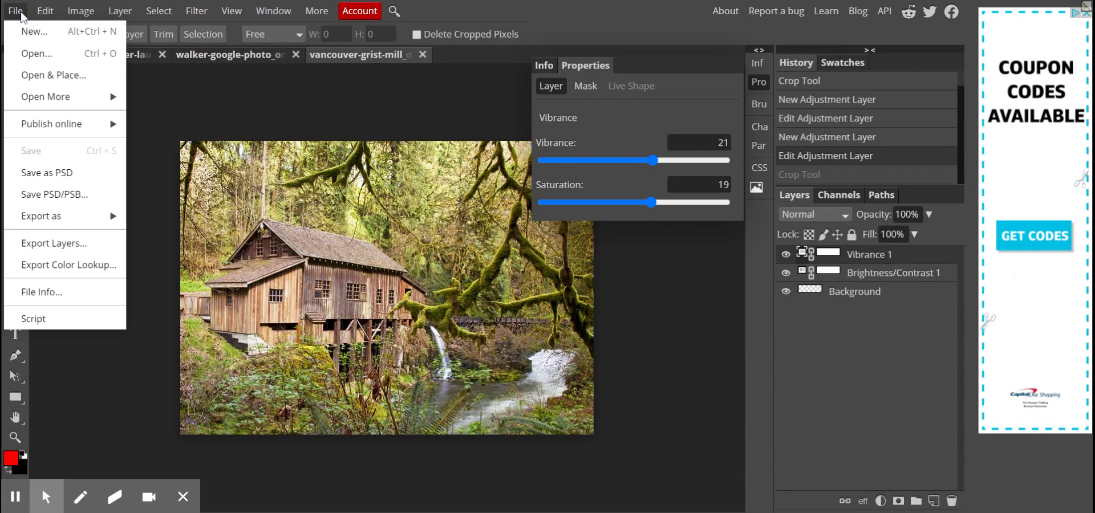
mouse_move(85, 216)
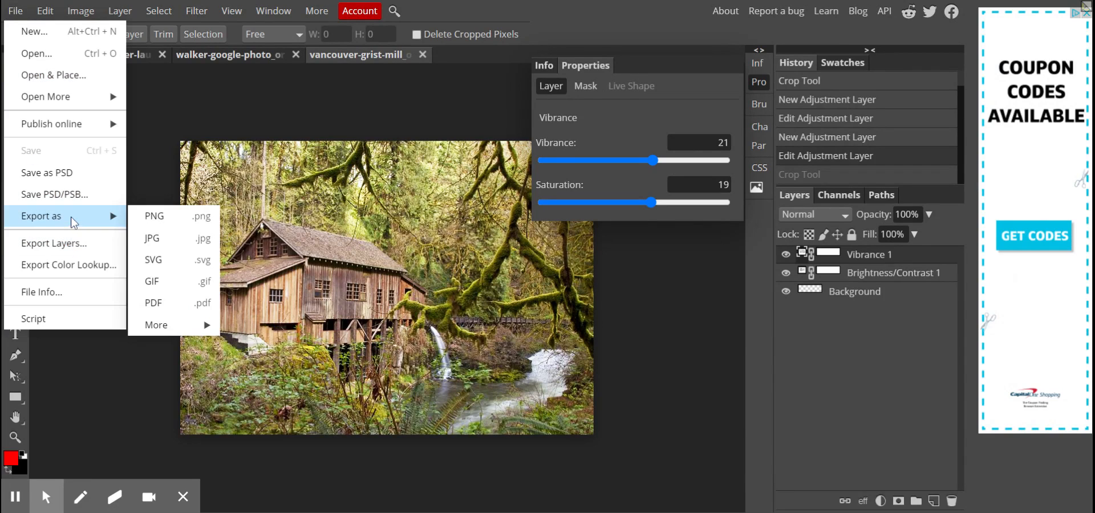
left_click(164, 242)
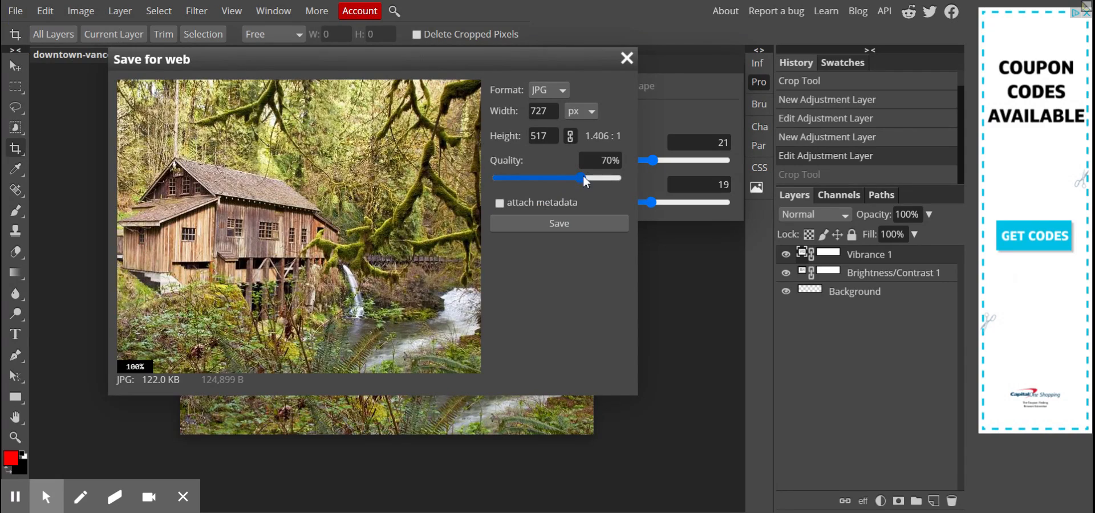
left_click_drag(586, 178, 628, 184)
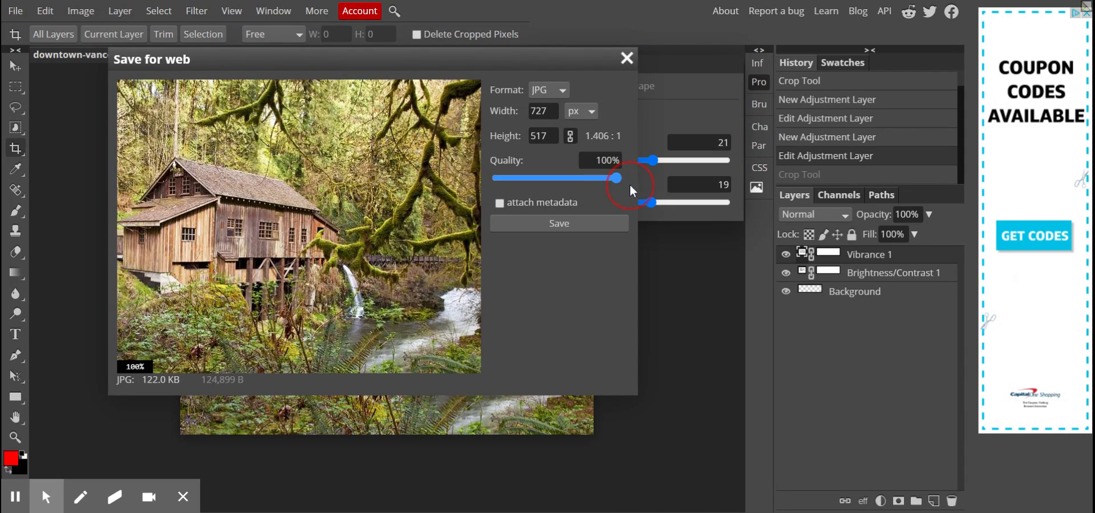
left_click(586, 121)
left_click(580, 162)
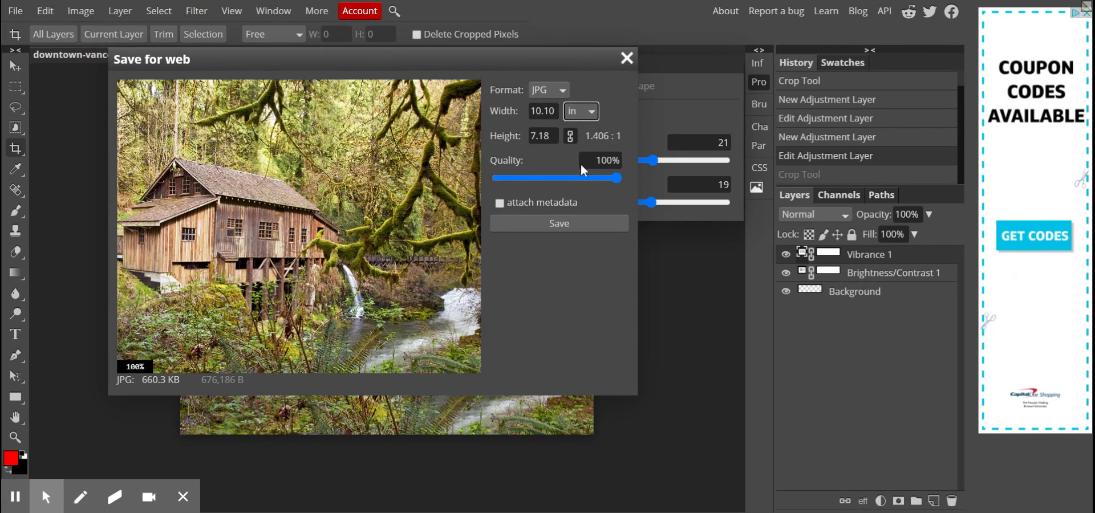
left_click(579, 111)
left_click(573, 118)
left_click(572, 120)
left_click(499, 203)
left_click(527, 223)
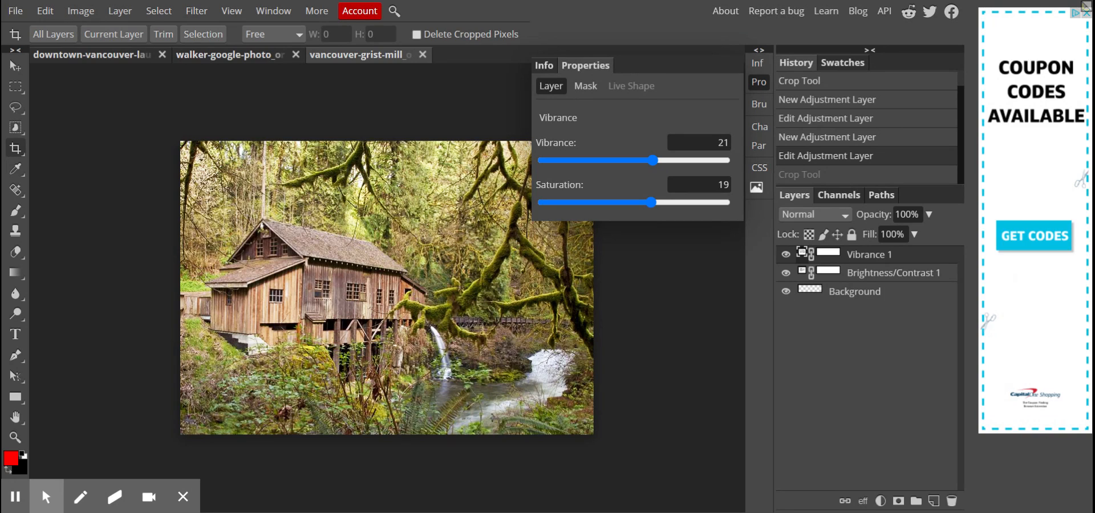
Switch to the walker-google-photo document and collapse the layer properties
left_click(183, 57)
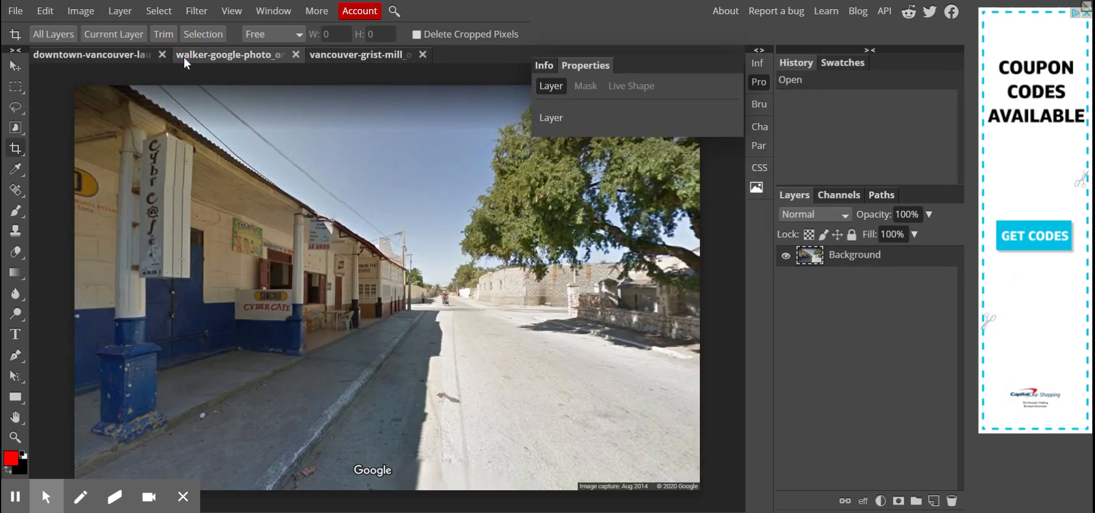
left_click(84, 57)
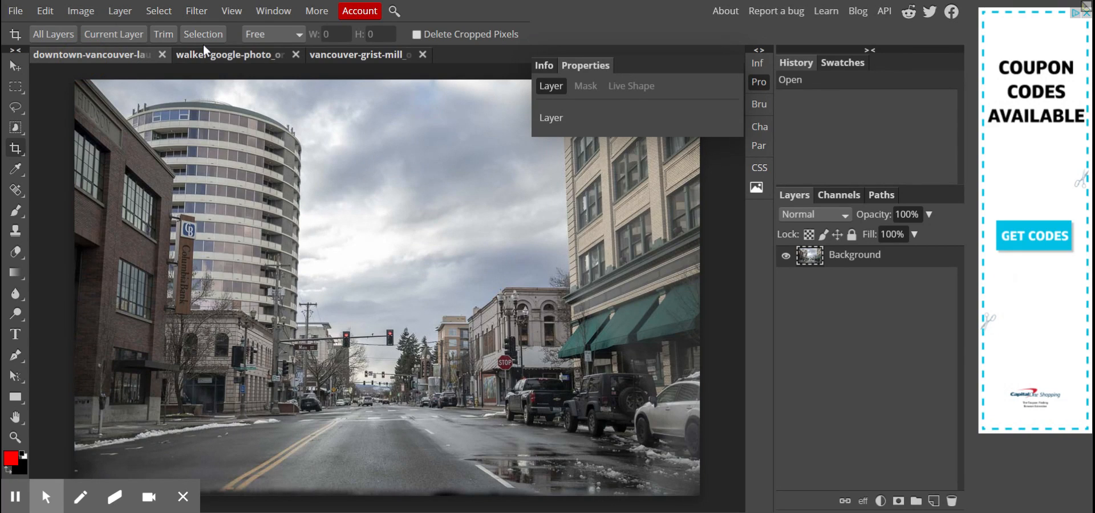
left_click(231, 55)
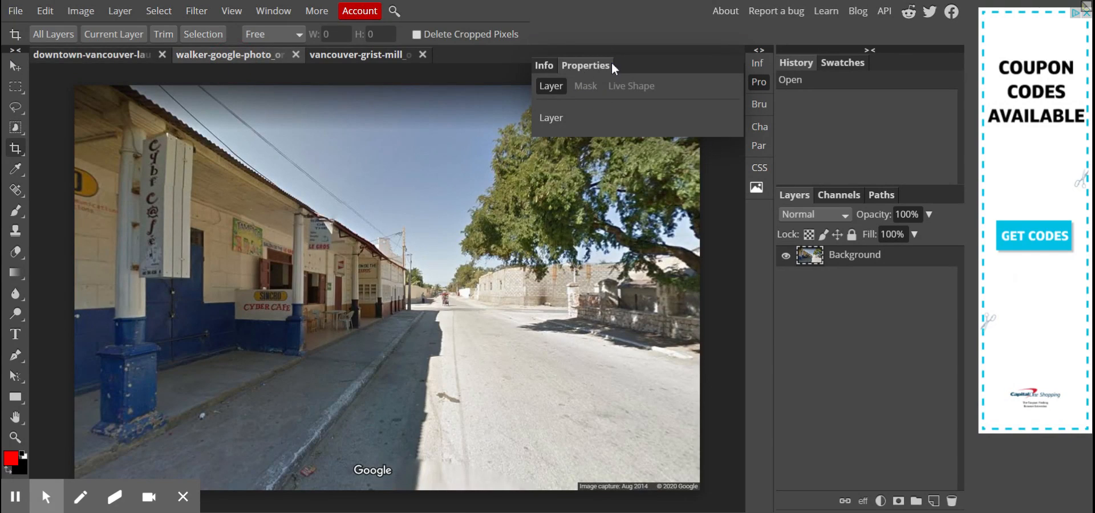
left_click(758, 51)
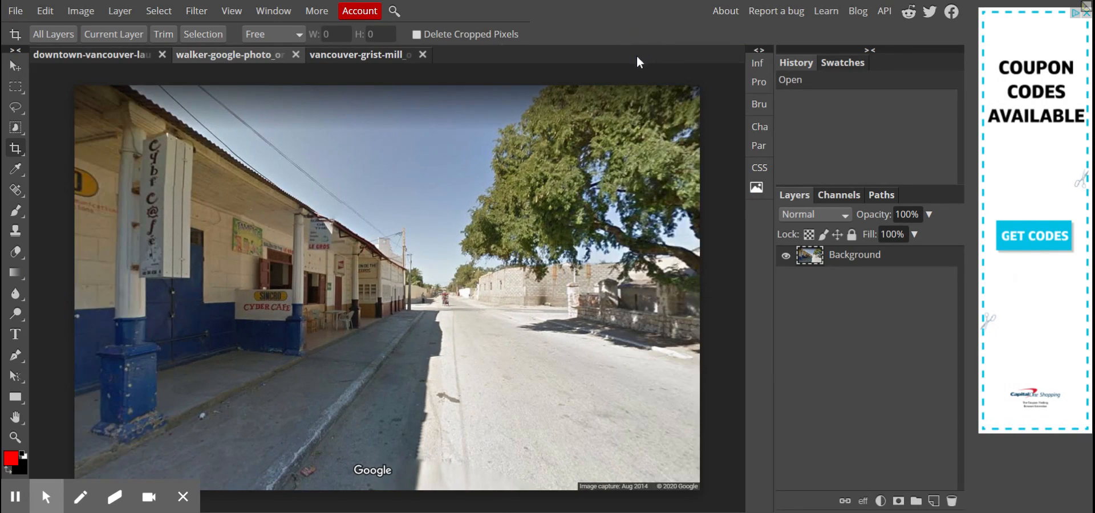
Crop the street photo in two passes, first trimming the top and right edges, and finally a thin strip around the remaining borders
mouse_move(47, 498)
key("ctrl+minus")
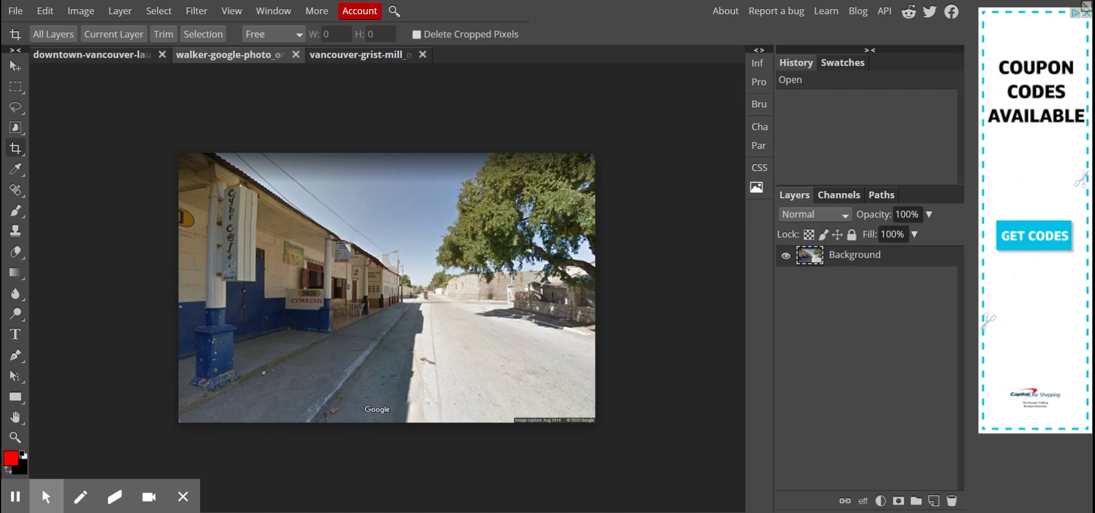
left_click_drag(178, 170, 556, 423)
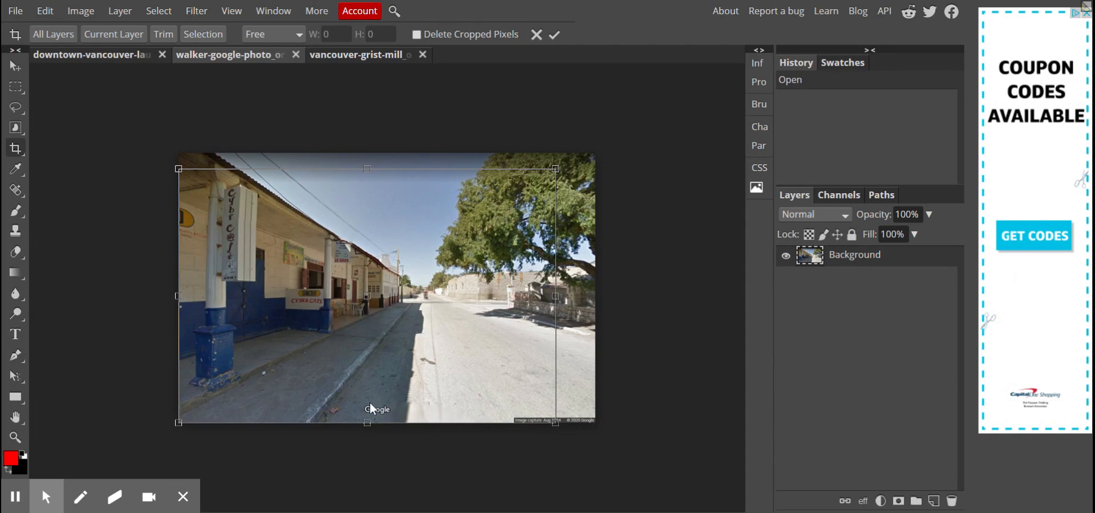
key("Return")
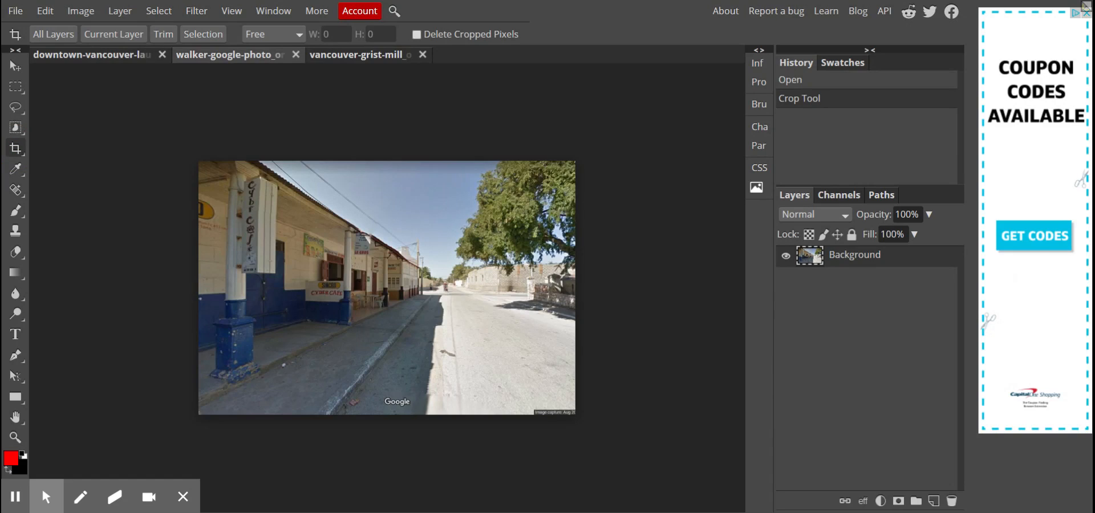
left_click_drag(203, 167, 565, 414)
key("Return")
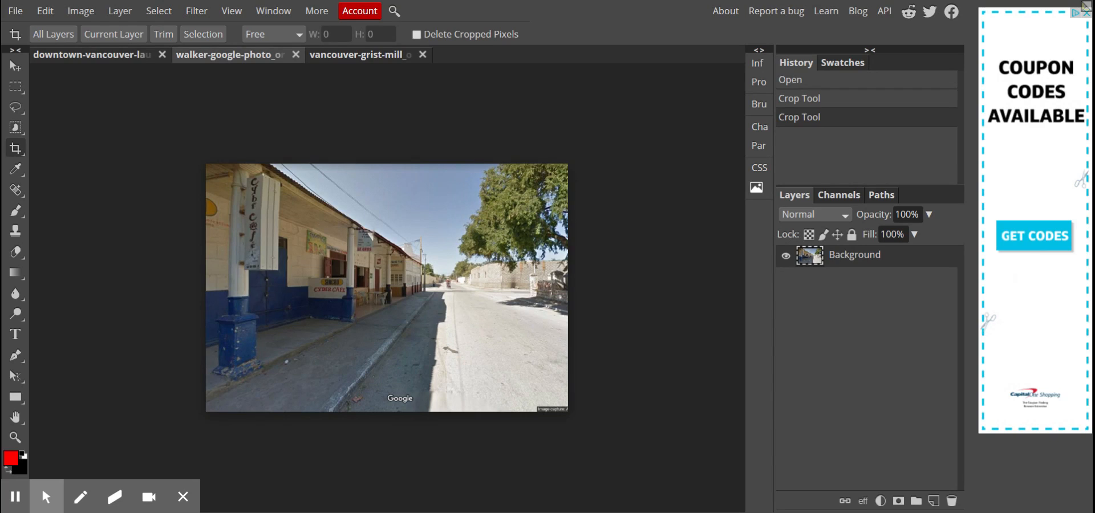
Remove the Google watermark and its leftover traces from the pavement with the Spot Healing Brush
left_click(24, 196)
left_click(56, 194)
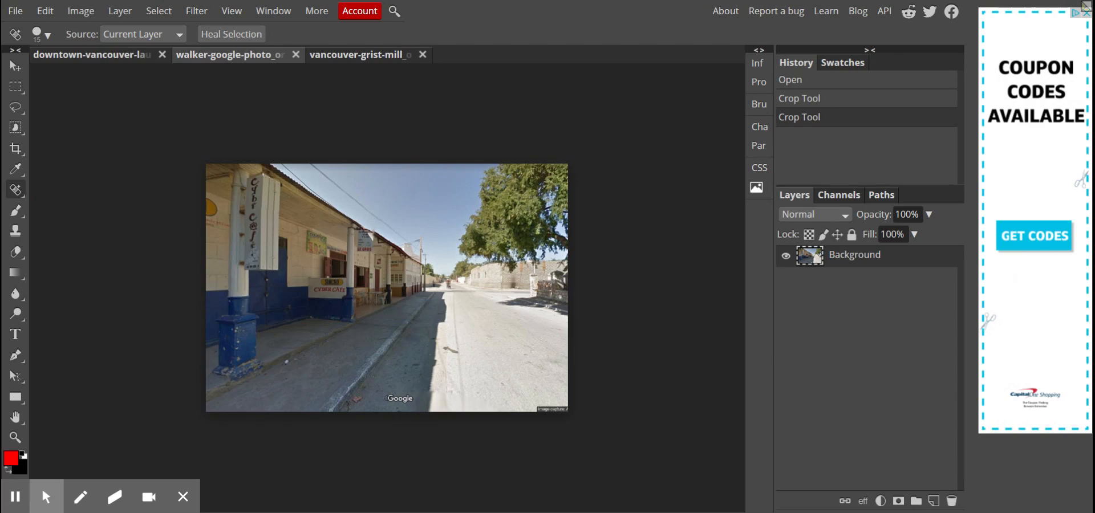
left_click(391, 399)
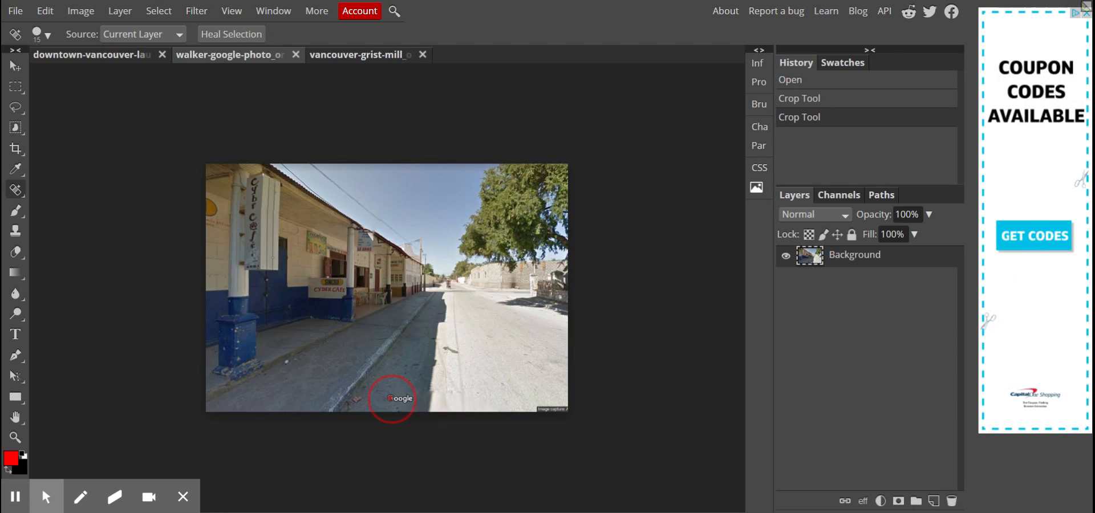
mouse_move(391, 399)
left_mouse_down()
mouse_move(411, 398)
mouse_move(386, 396)
left_mouse_up()
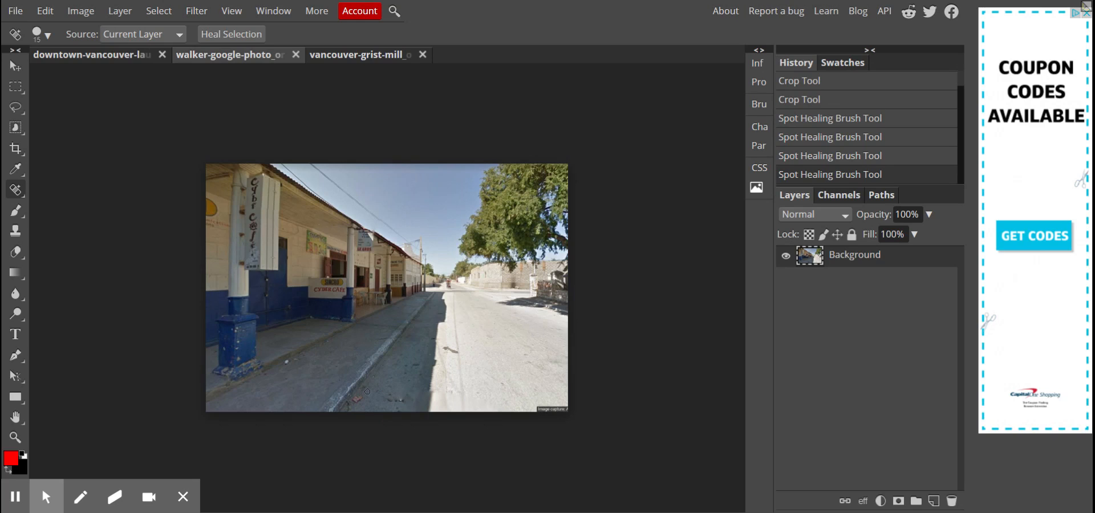
key("ctrl+plus")
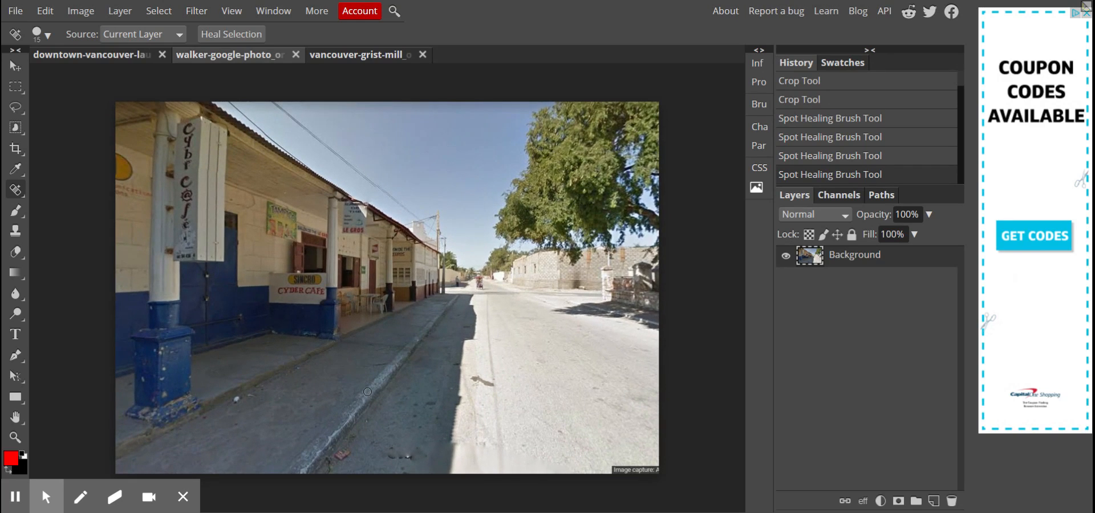
left_click(396, 449)
left_click(389, 457)
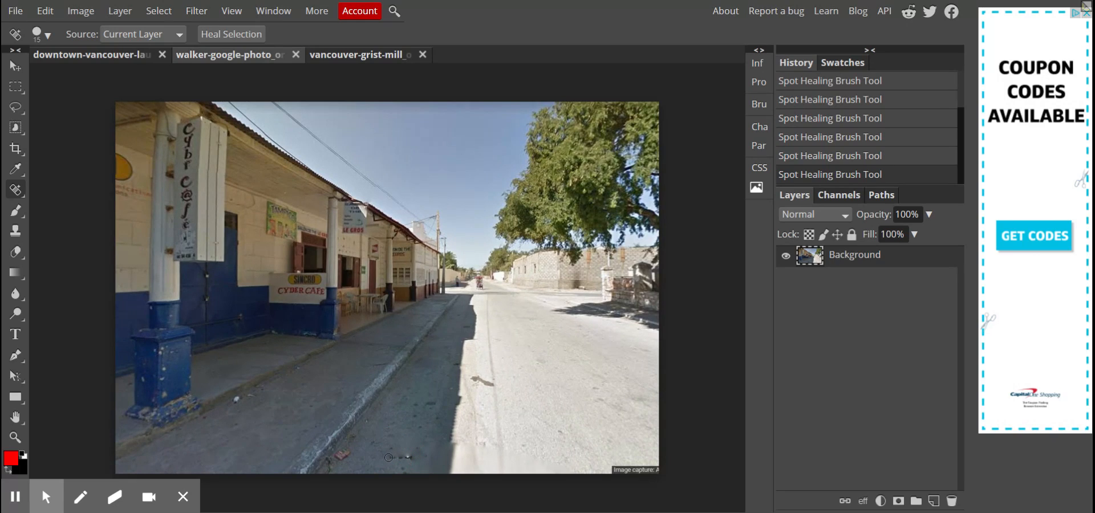
left_click(390, 458)
left_click(388, 452)
left_click(388, 446)
left_click(399, 457)
left_click(404, 456)
Heal away the dark crack on the sunlit road and the image capture caption in the photo's lower-right corner
left_click(476, 381)
left_click(486, 382)
left_click(492, 386)
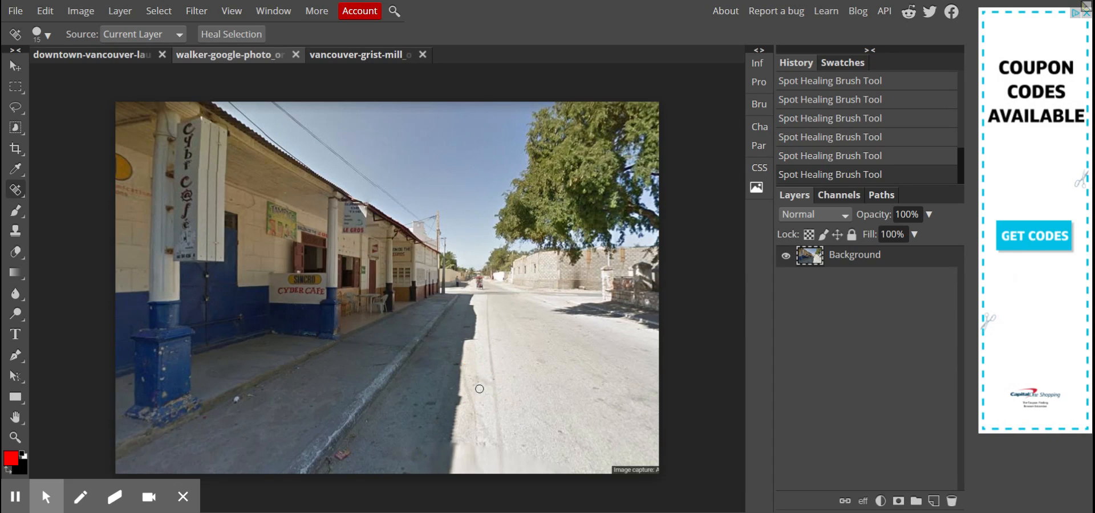
left_click(474, 375)
left_click(614, 470)
mouse_move(614, 469)
left_mouse_down()
mouse_move(672, 464)
mouse_move(612, 464)
mouse_move(613, 474)
mouse_move(665, 470)
mouse_move(618, 465)
left_mouse_up()
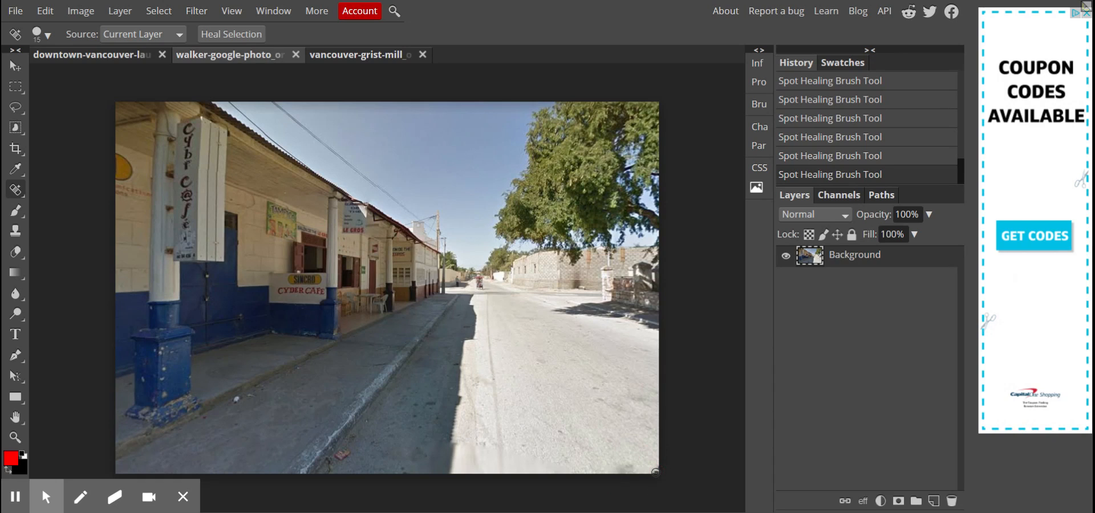
mouse_move(655, 471)
left_mouse_down()
mouse_move(656, 482)
mouse_move(653, 467)
mouse_move(663, 467)
left_mouse_up()
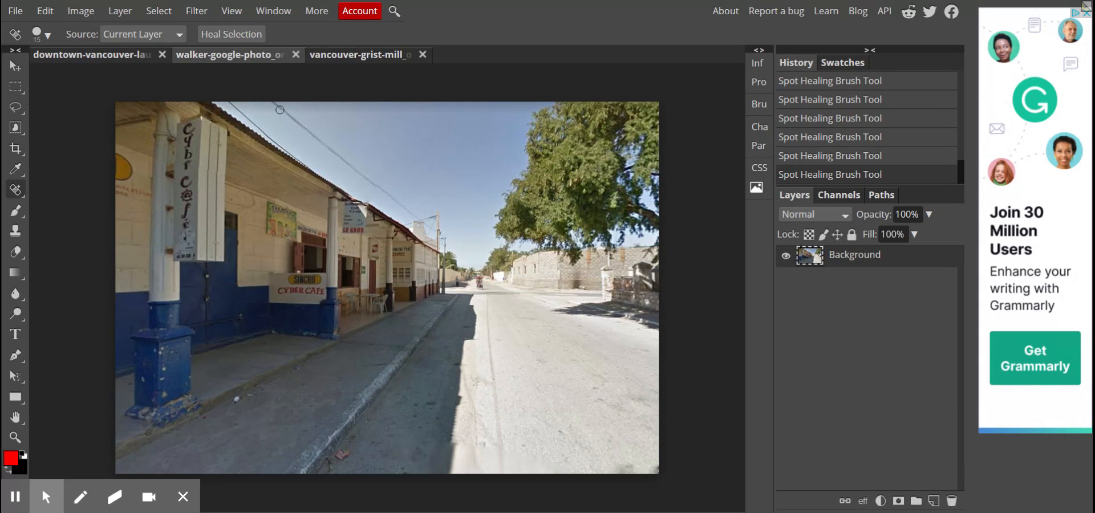
Heal away the long power line crossing the sky and the line running down the sunlit road
left_click_drag(273, 105, 418, 221)
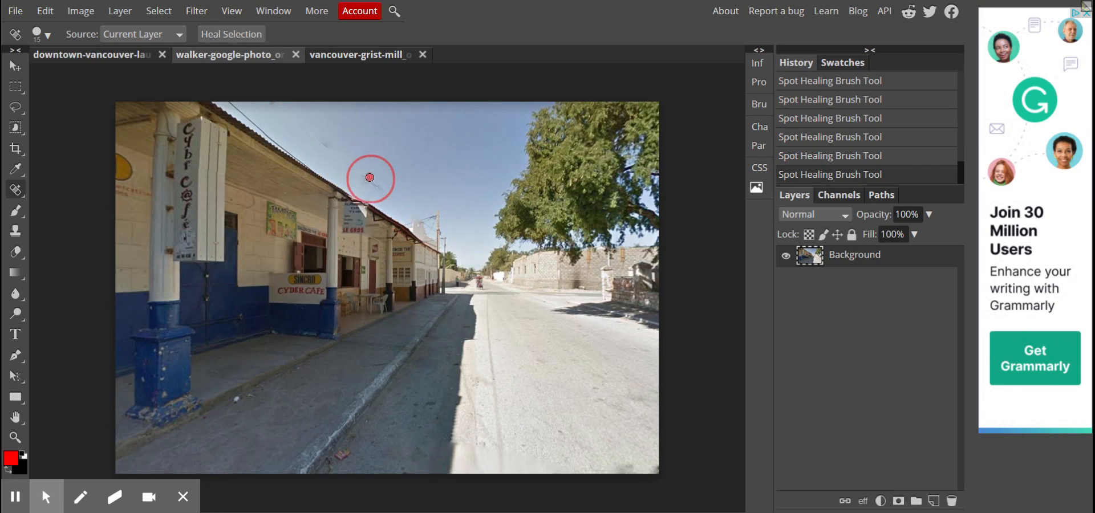
mouse_move(367, 175)
left_mouse_down()
mouse_move(382, 190)
mouse_move(368, 177)
left_mouse_up()
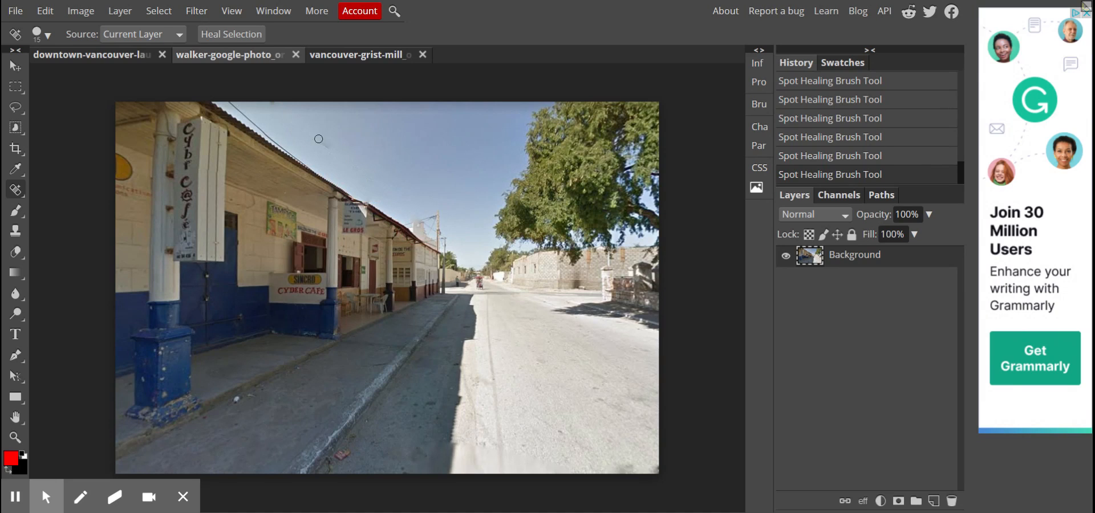
mouse_move(306, 134)
left_mouse_down()
mouse_move(347, 155)
mouse_move(271, 103)
mouse_move(342, 157)
left_mouse_up()
left_click_drag(273, 103, 278, 106)
left_click_drag(410, 219, 421, 216)
left_click_drag(488, 297, 505, 485)
left_click_drag(486, 308, 493, 371)
Add a Brightness/Contrast adjustment layer to the street photo with brightness 11 and contrast 14
left_click(881, 501)
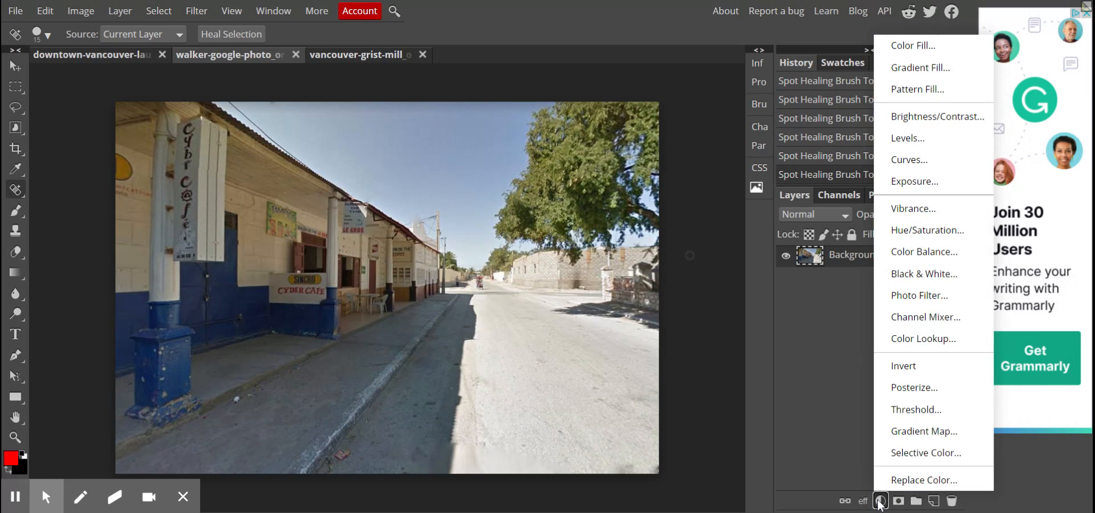
left_click(904, 117)
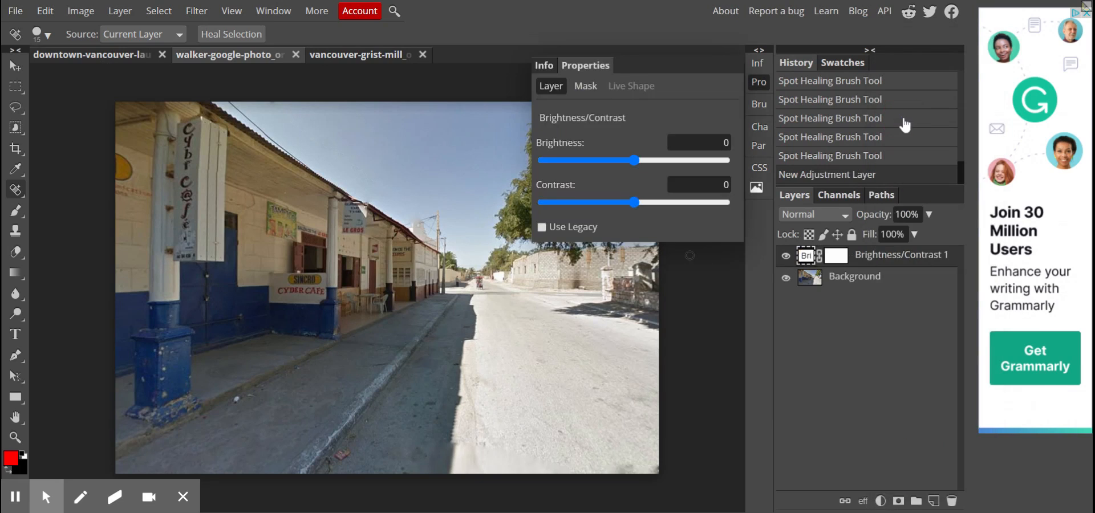
left_click_drag(635, 160, 645, 162)
left_click_drag(646, 166, 640, 163)
left_click_drag(633, 204, 649, 206)
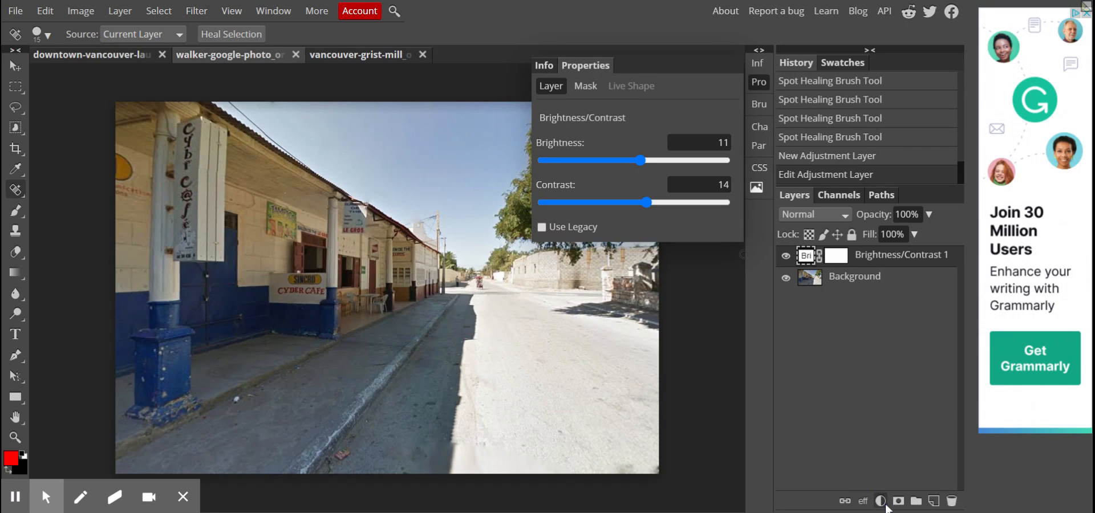
Add a Vibrance adjustment layer on top with vibrance set to 36 and saturation set to 31
left_click(881, 502)
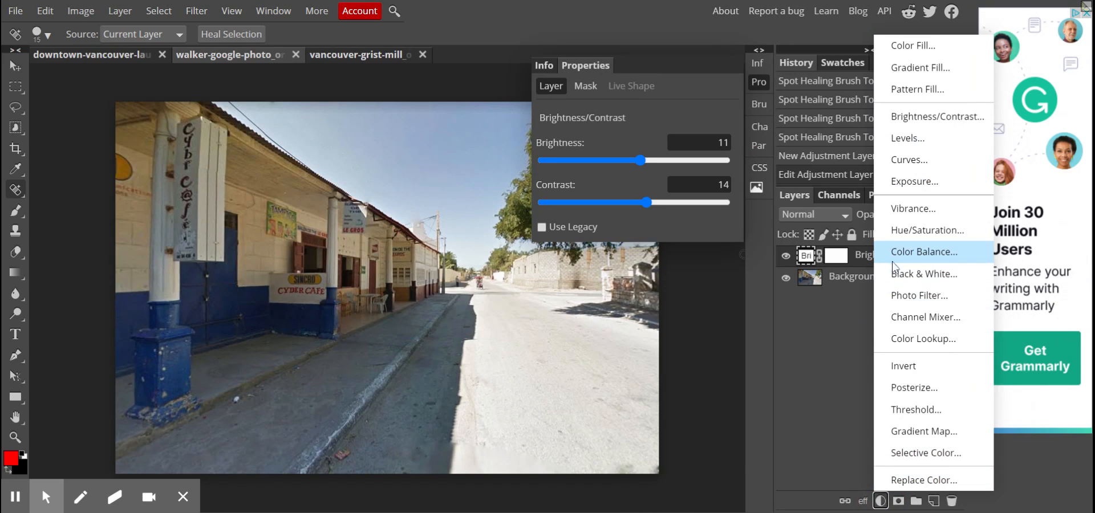
left_click(907, 219)
left_click_drag(634, 160, 666, 162)
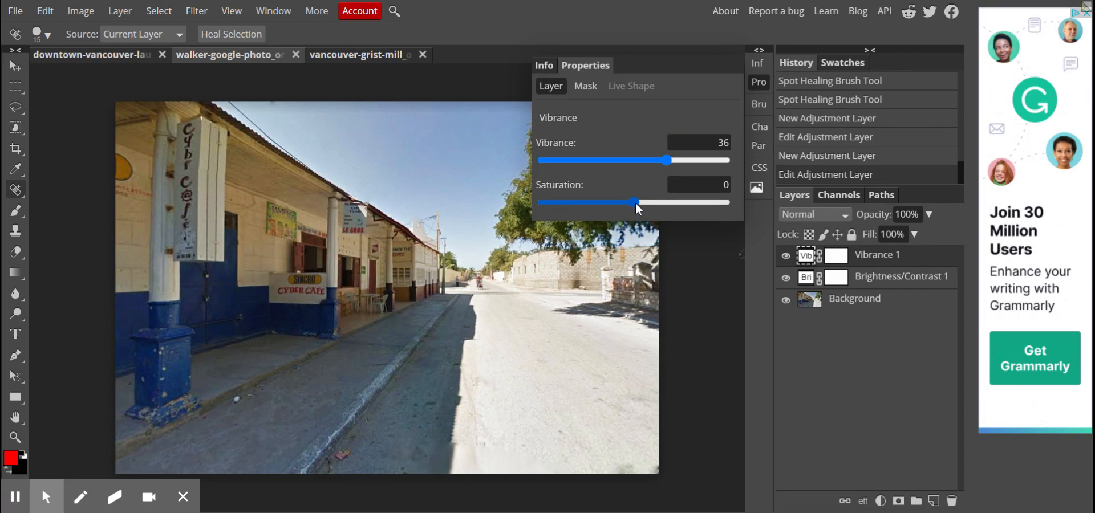
left_click_drag(634, 203, 666, 204)
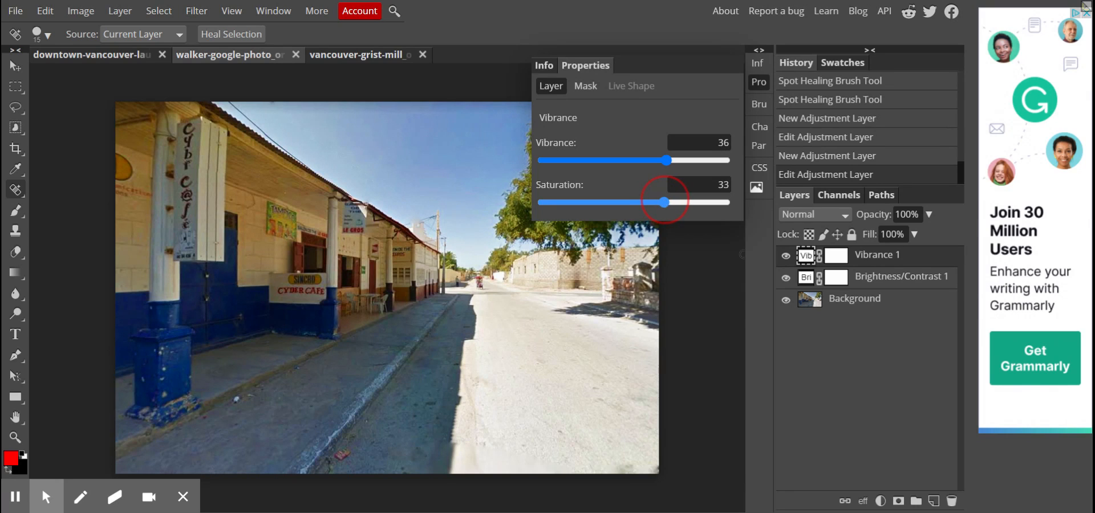
mouse_move(664, 202)
left_mouse_down()
mouse_move(737, 203)
mouse_move(665, 213)
left_mouse_up()
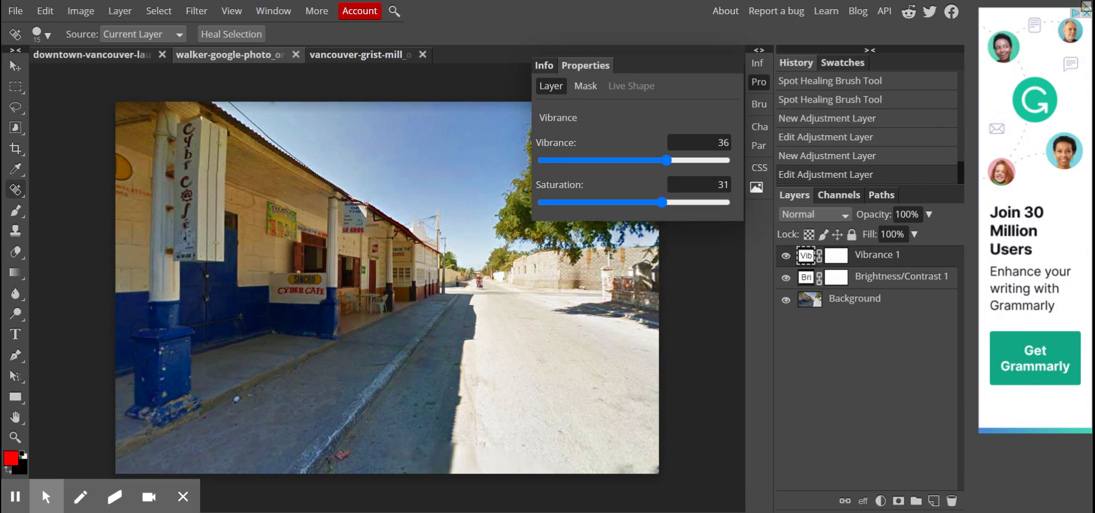
left_click(701, 342)
Compare the street photo with and without the vibrance and saturation edit by switching between its history states
left_click(878, 281)
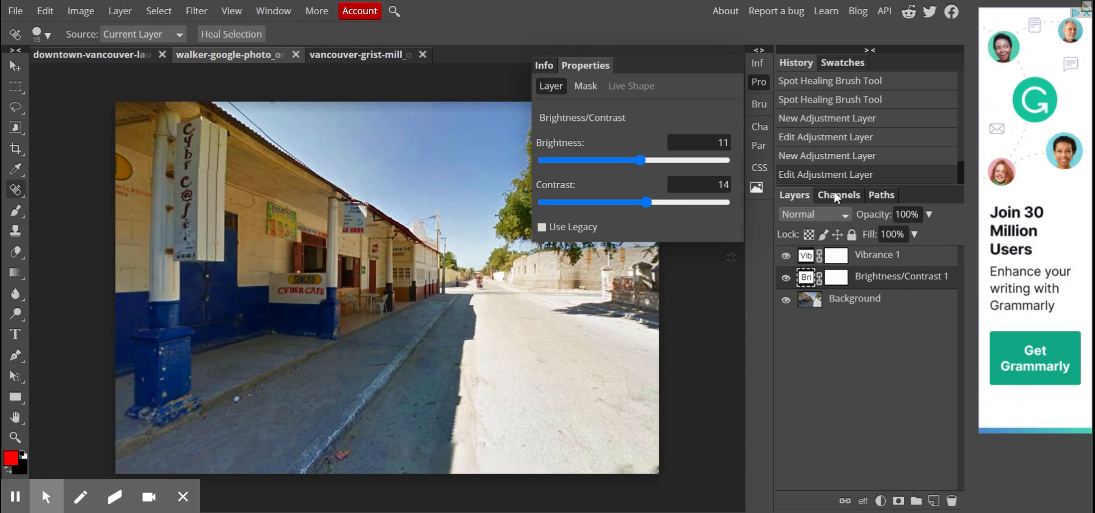
left_click(828, 157)
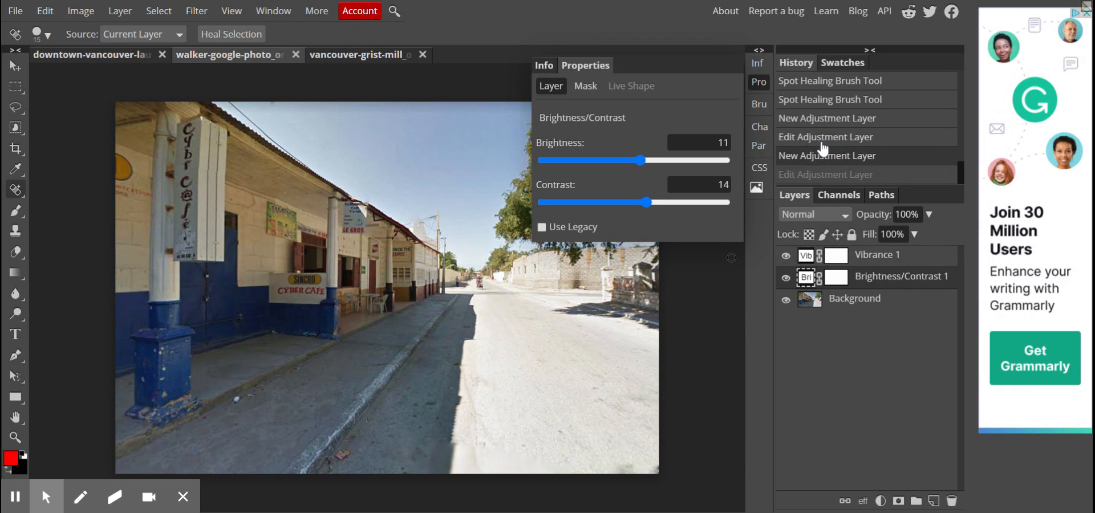
left_click(824, 178)
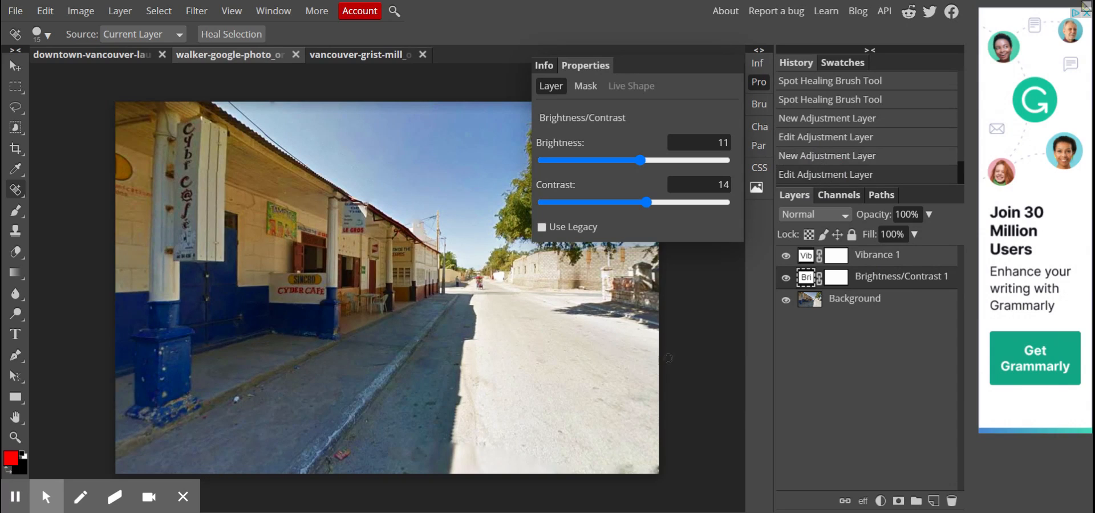
Export the street photo as a JPG with dimensions in inches, keeping 100% quality and attached metadata
left_click(15, 11)
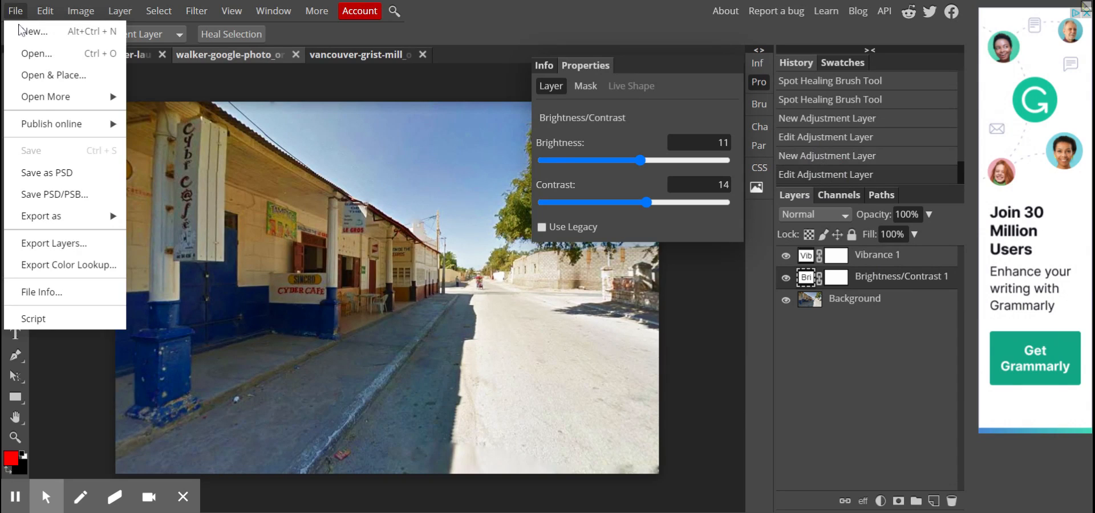
mouse_move(56, 221)
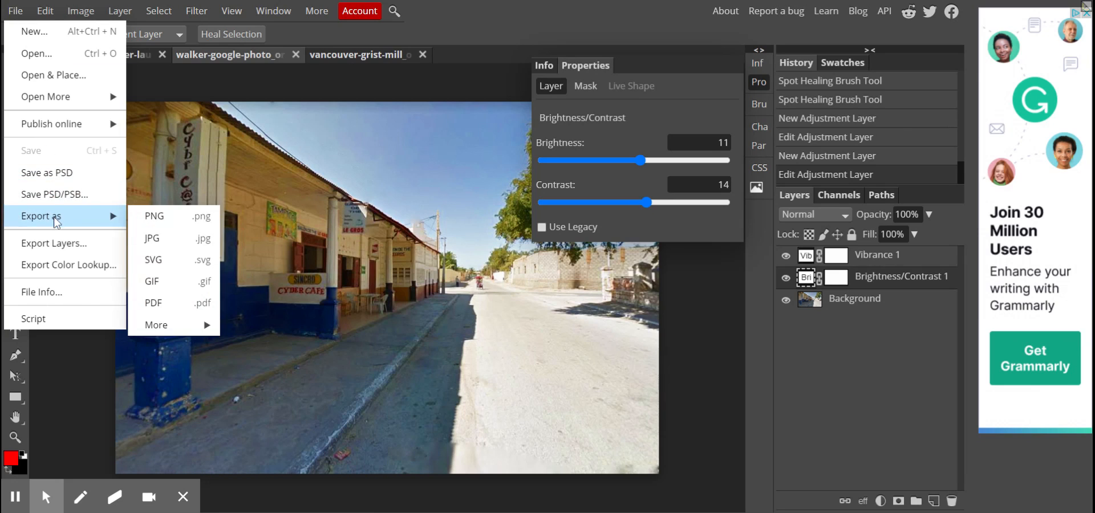
left_click(152, 239)
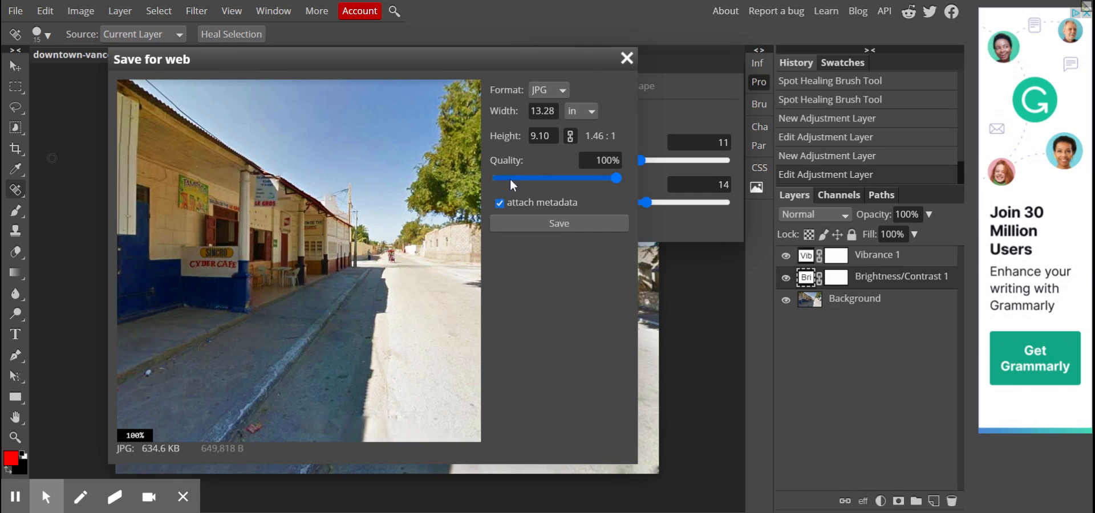
left_click(572, 114)
left_click(575, 125)
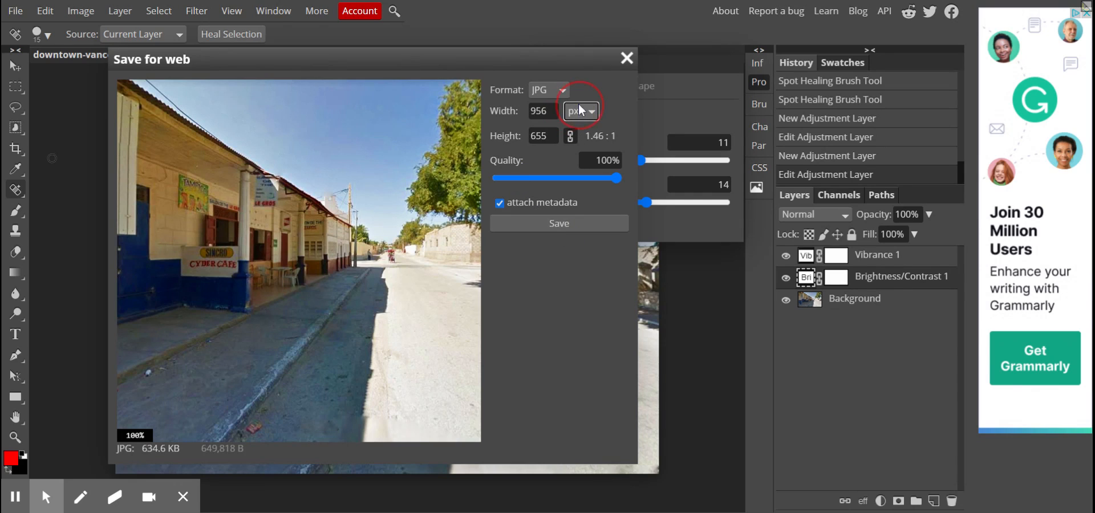
left_click(578, 151)
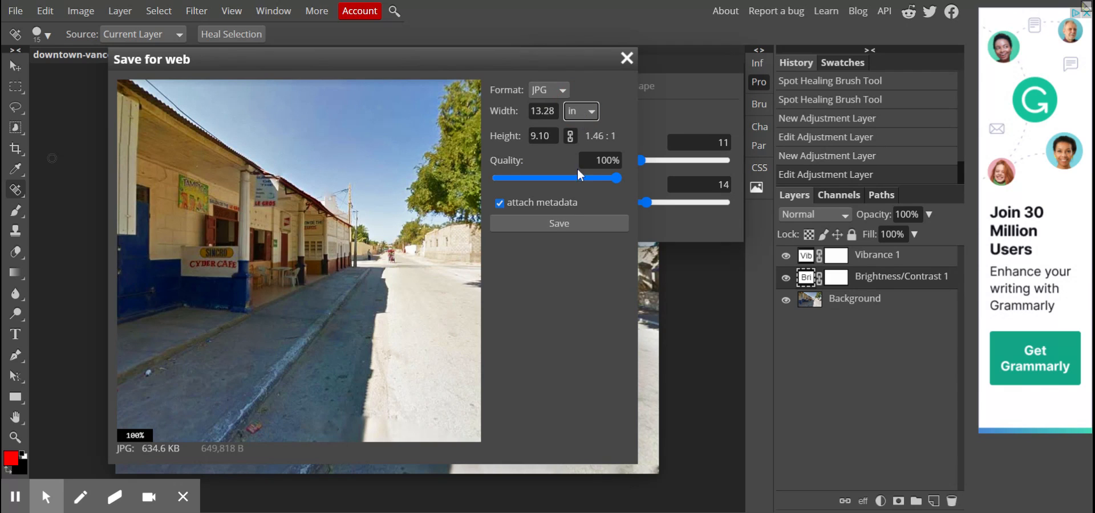
left_click(557, 230)
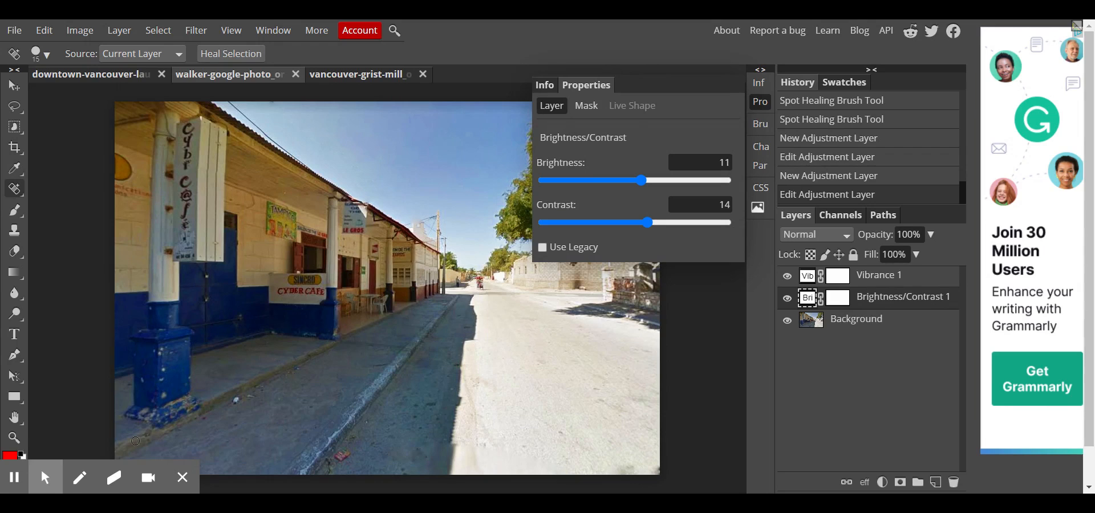